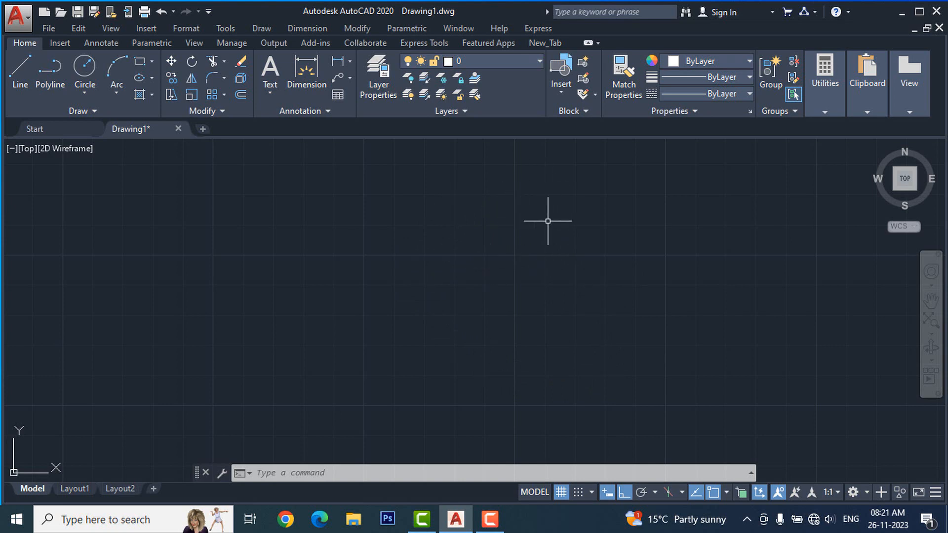
- Set the drawing units to Architectural length with 0'-0" precision, keeping Inches as the insertion scale
type("UN")
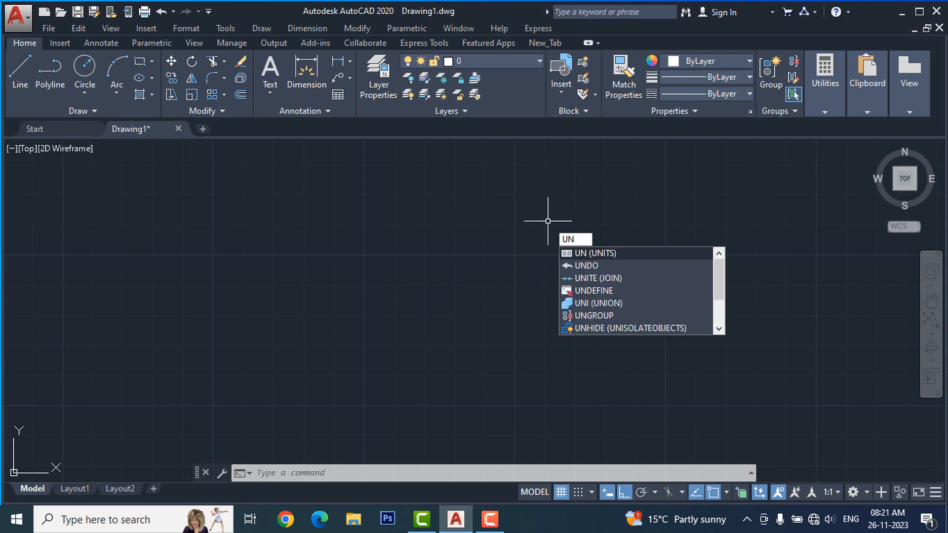
key("Return")
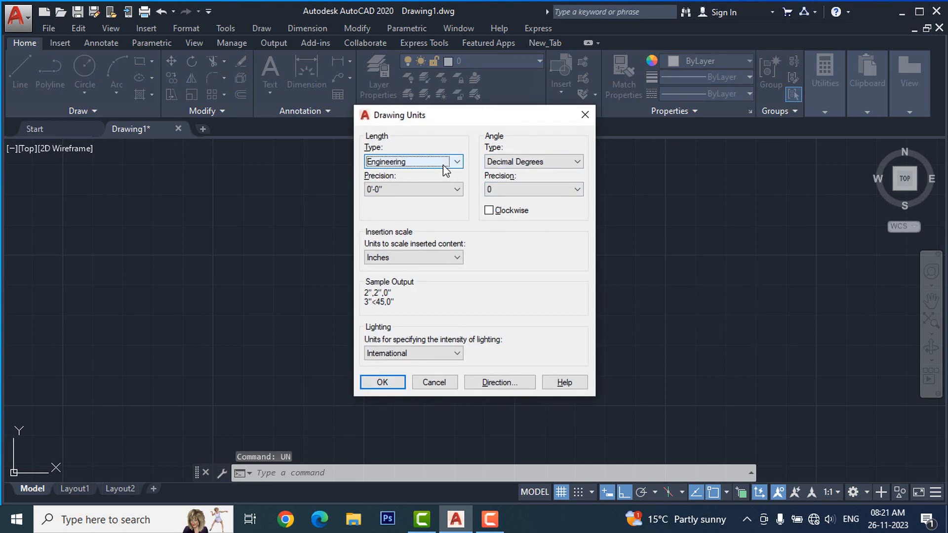
left_click(457, 162)
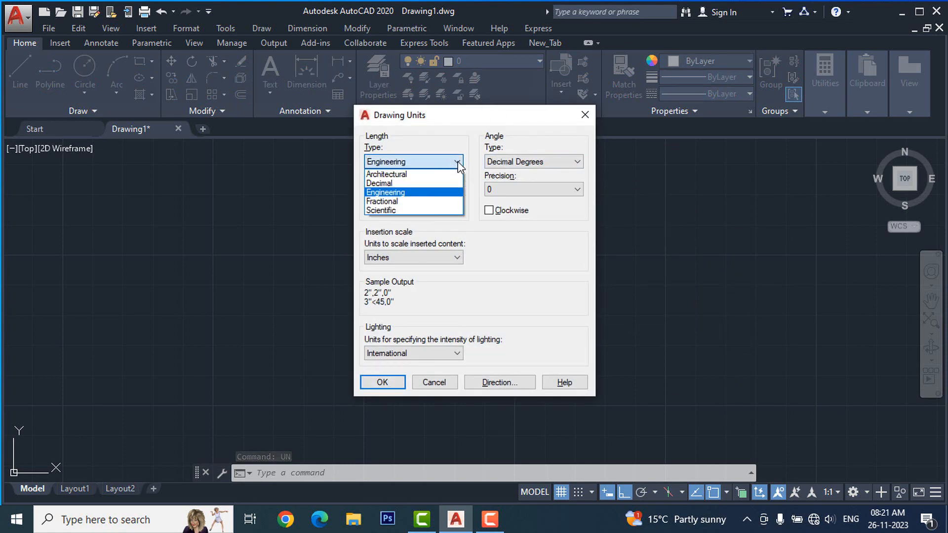
left_click(401, 174)
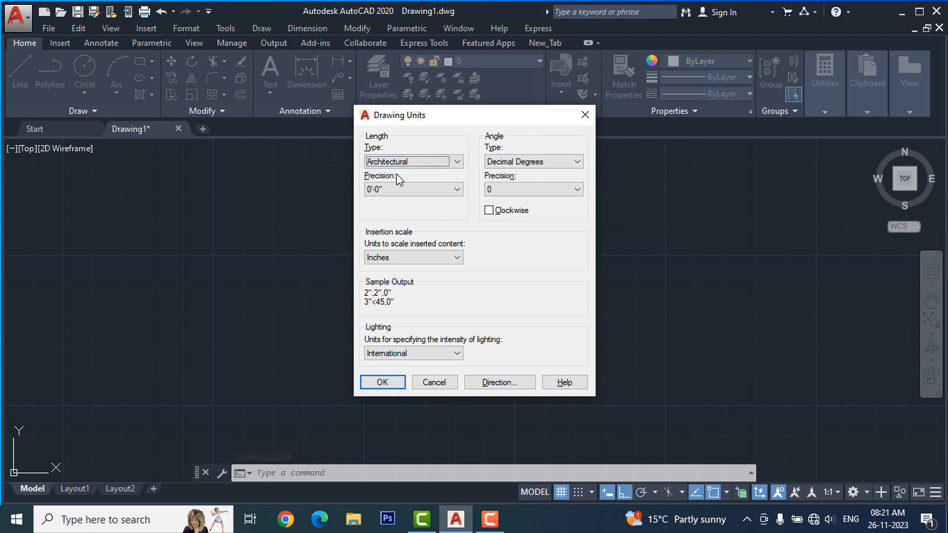
left_click(456, 192)
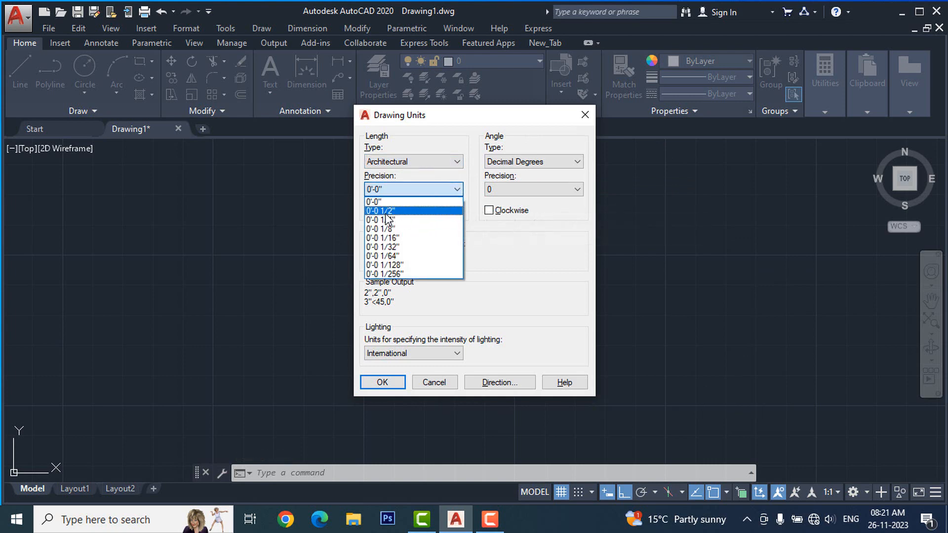
left_click(409, 188)
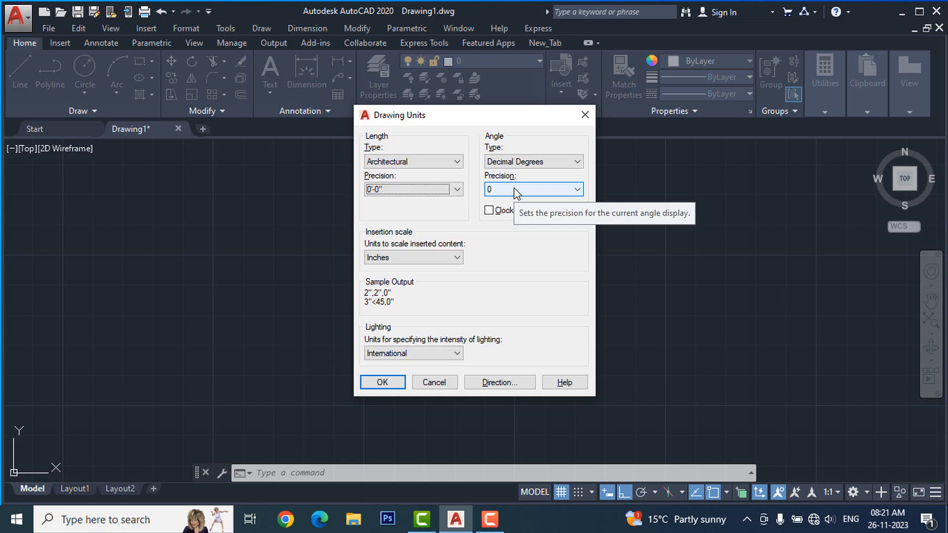
left_click(457, 257)
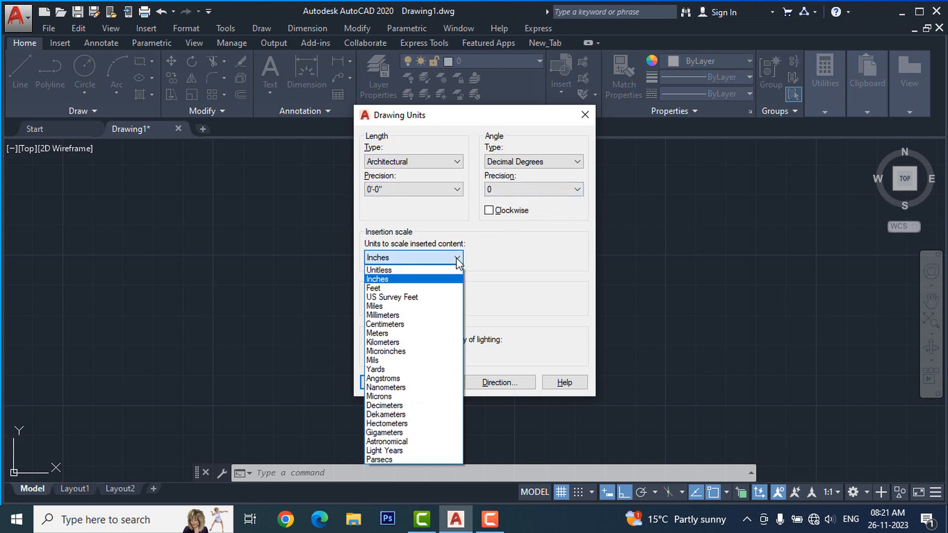
left_click(456, 257)
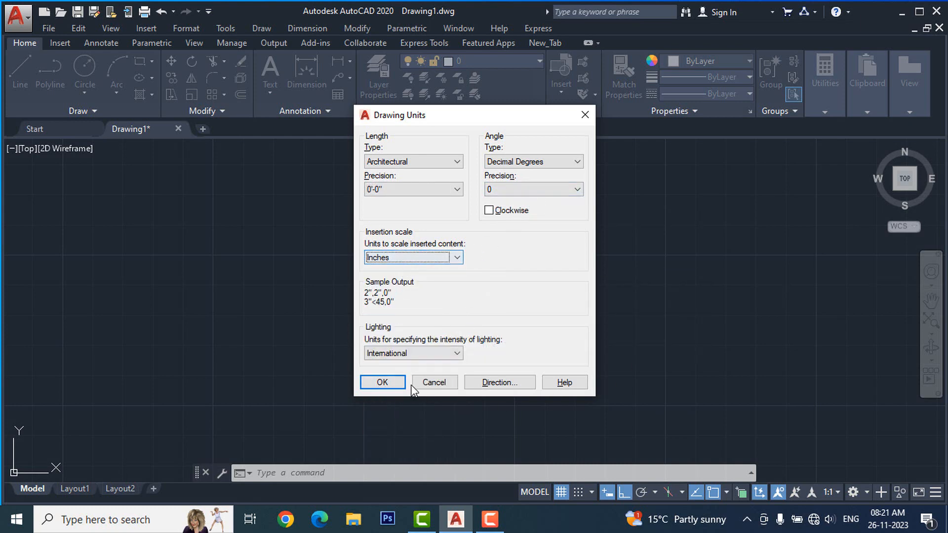
left_click(380, 383)
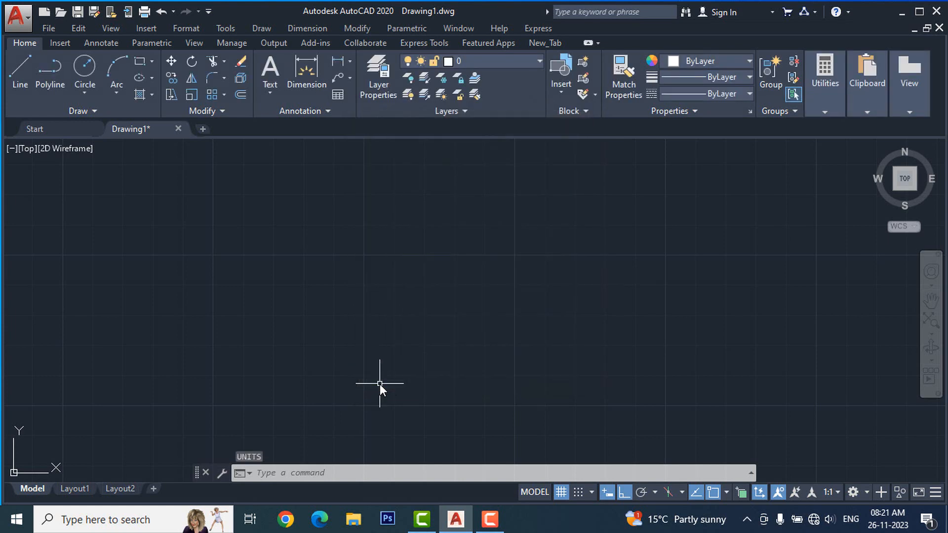
- Draw a horizontal line 10 inches long across the middle of the drawing area
type("l")
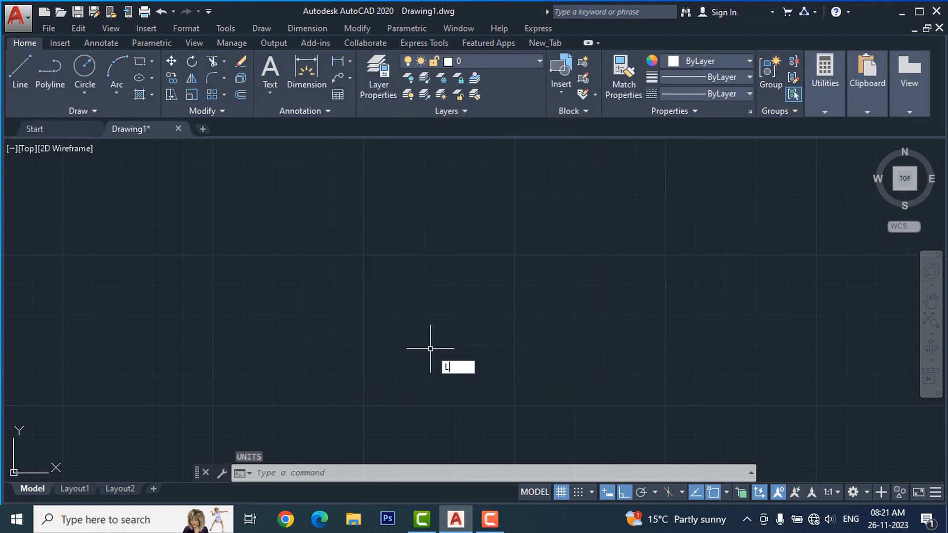
key("Return")
left_click(247, 286)
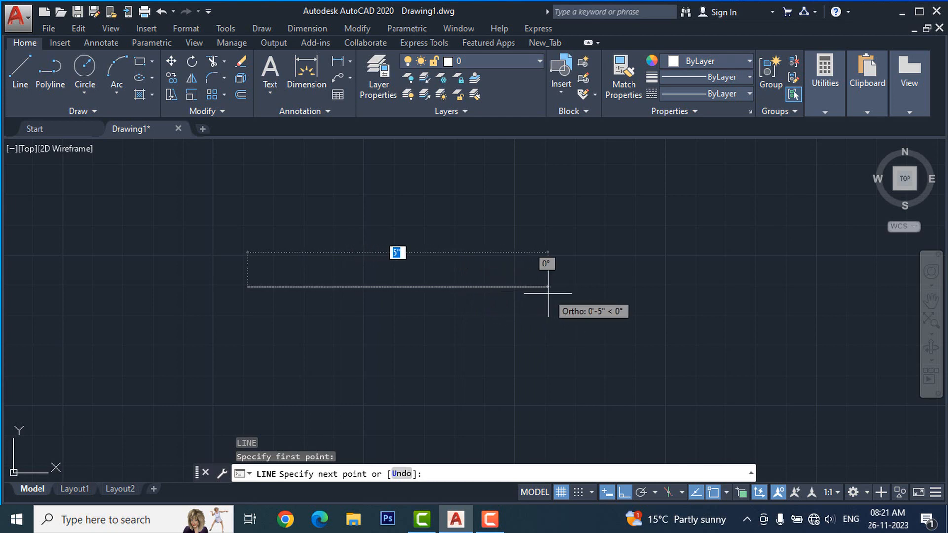
type("10")
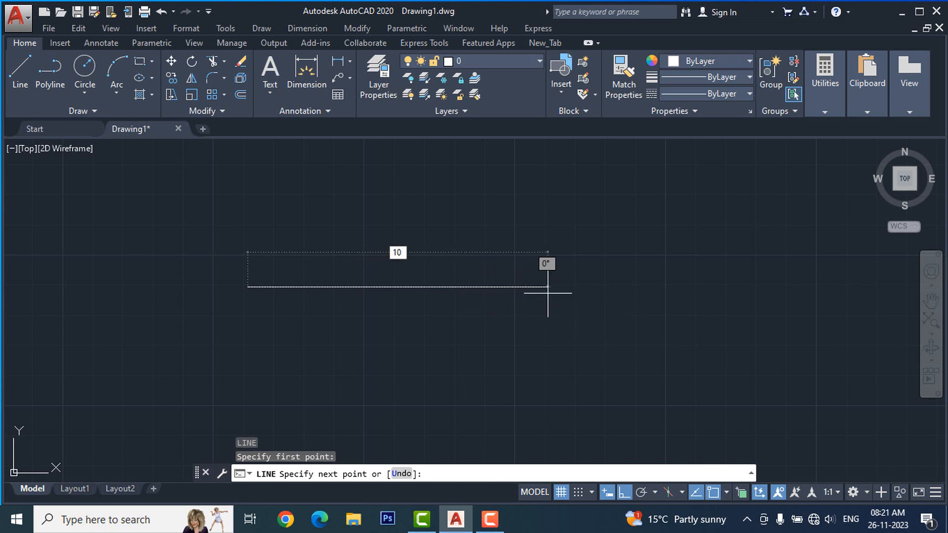
key("Return")
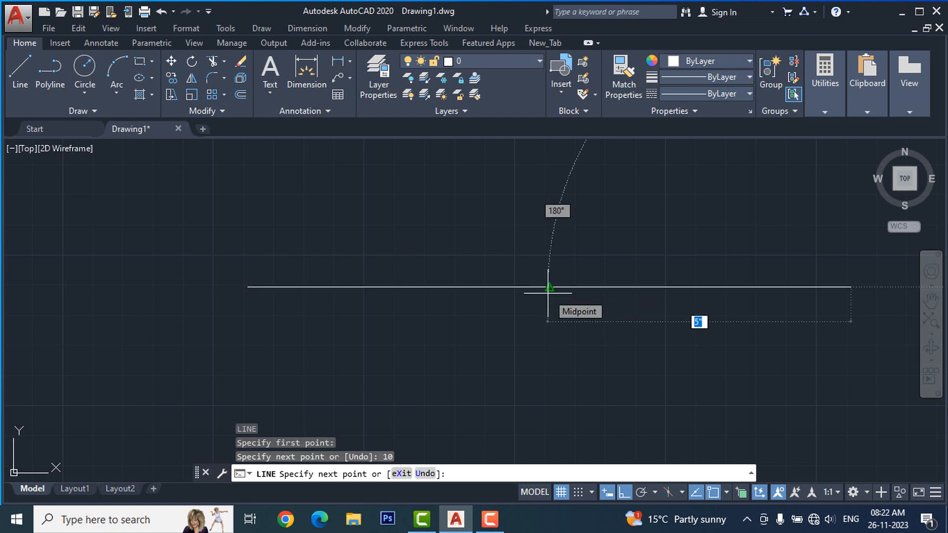
key("Escape")
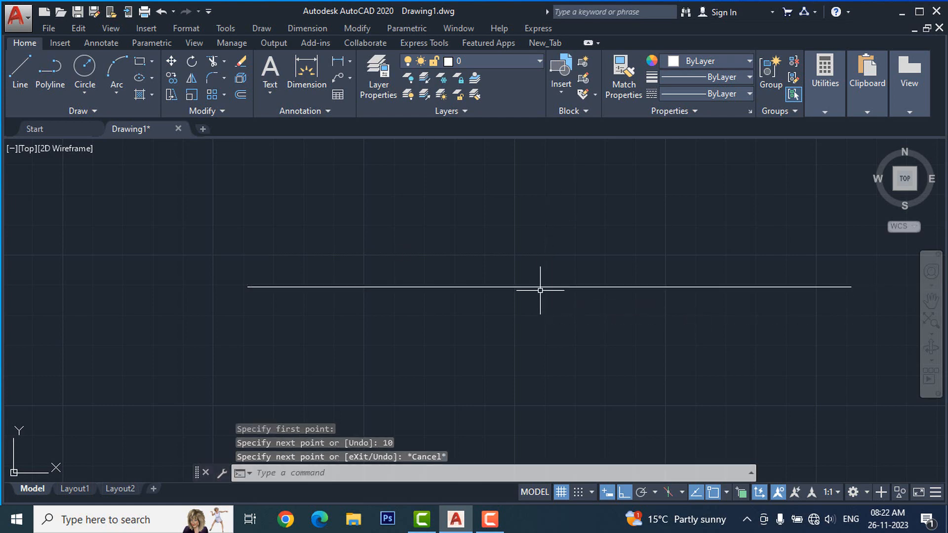
- Add a linear dimension above the horizontal line
left_click(306, 72)
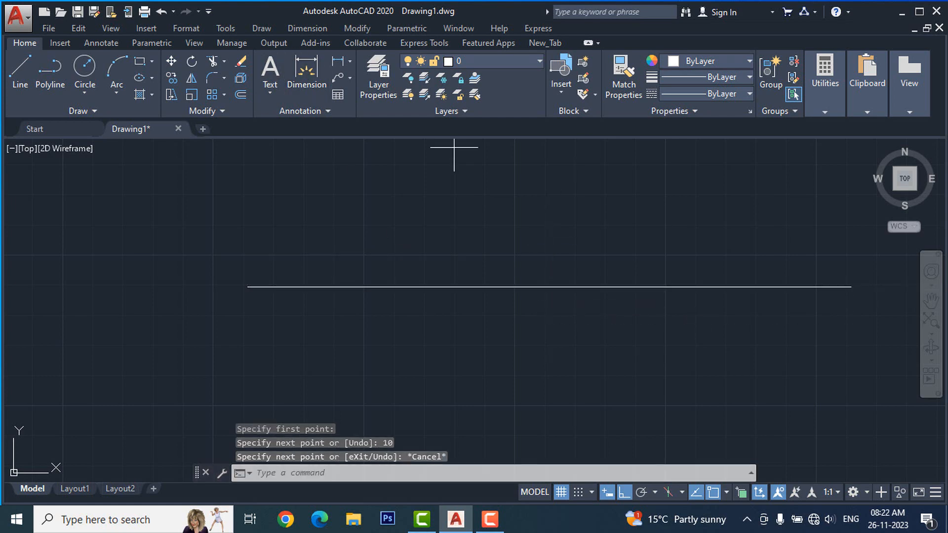
left_click(382, 288)
left_click(592, 238)
key("Escape")
scroll(341, 291, "down", 2)
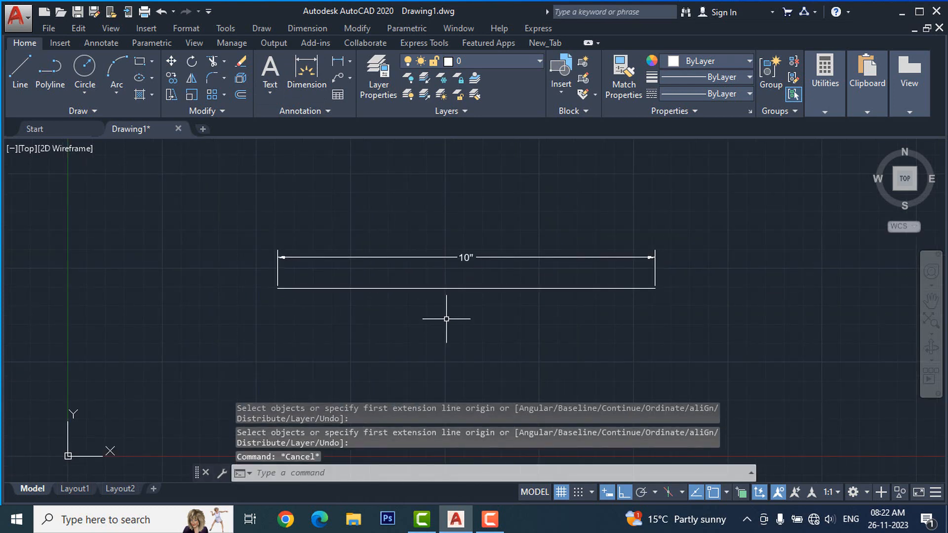
- Delete the horizontal line together with its dimension
left_click(725, 214)
left_click(220, 339)
key("Delete")
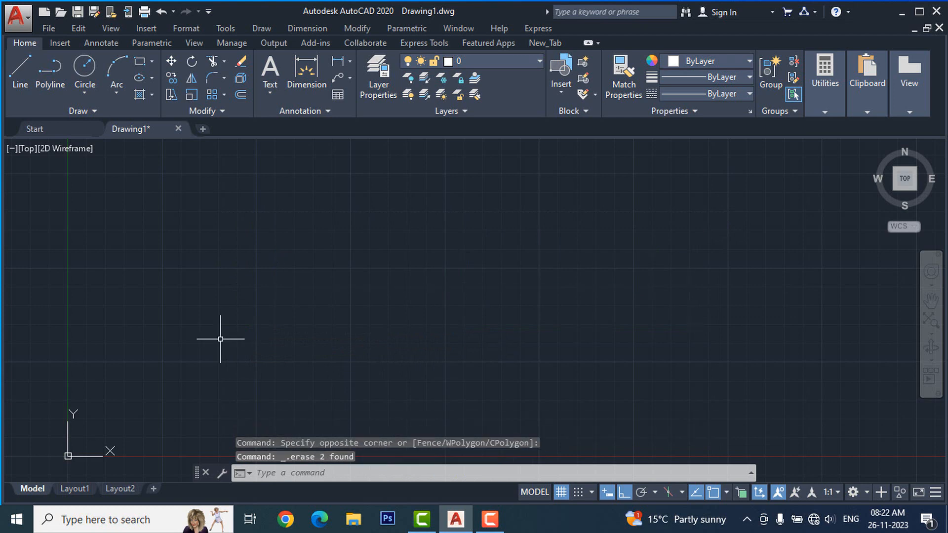
- Change the drawing's length units to Decimal with a precision of 0.000
type("UN")
key("Return")
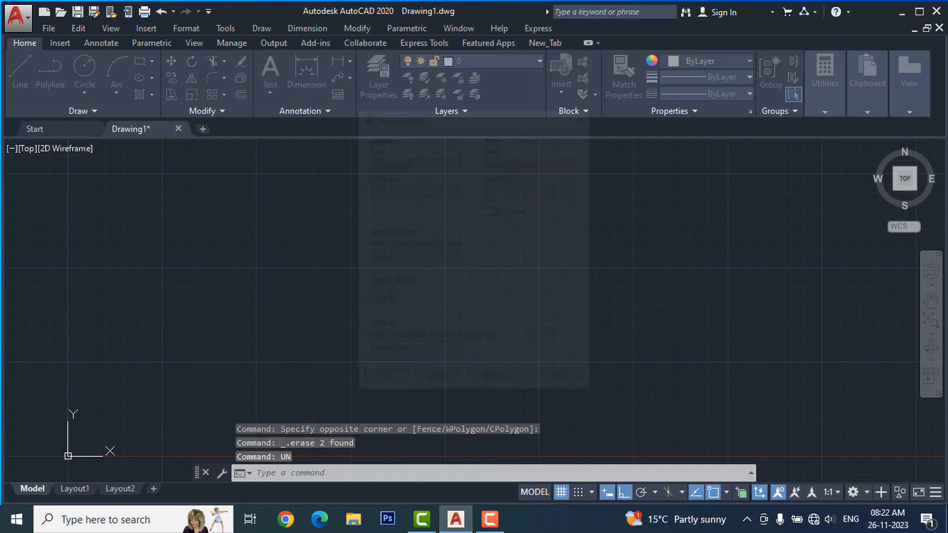
left_click(456, 162)
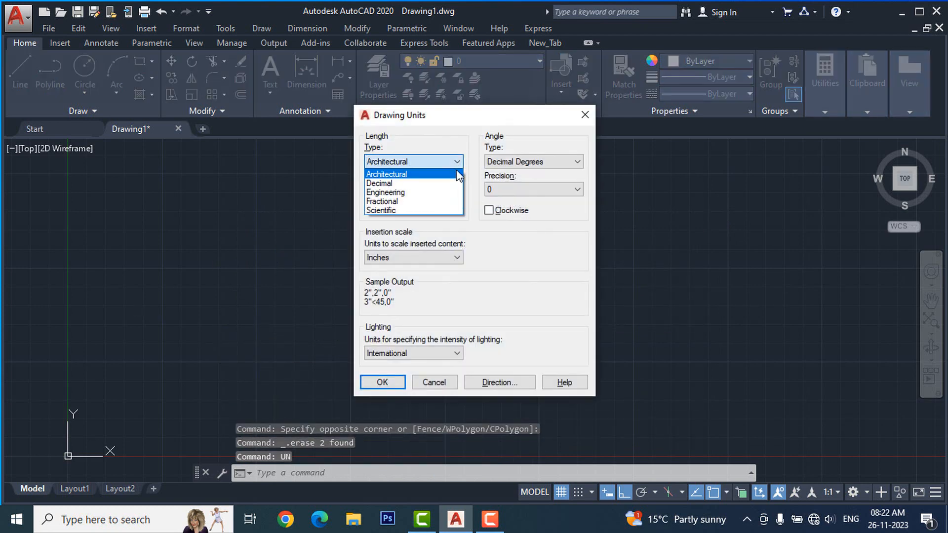
left_click(390, 183)
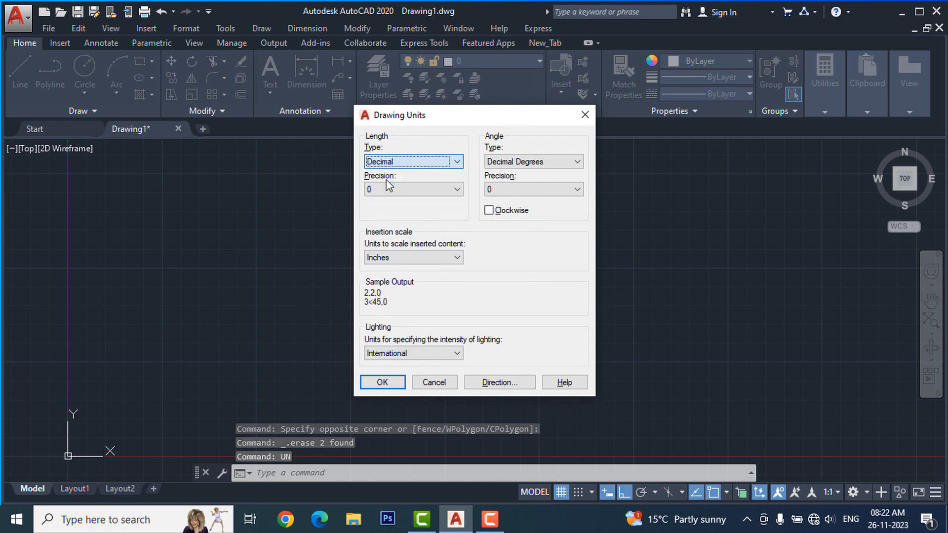
left_click(428, 189)
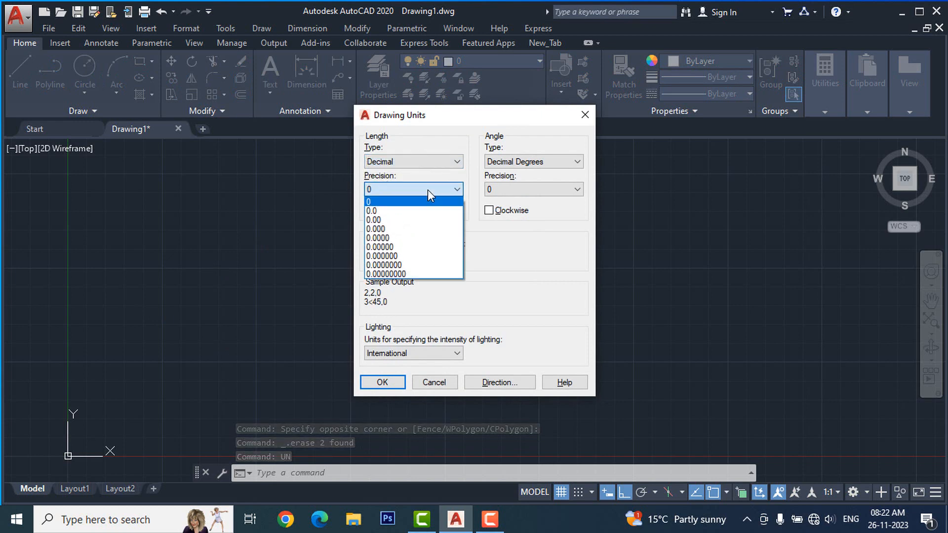
left_click(380, 229)
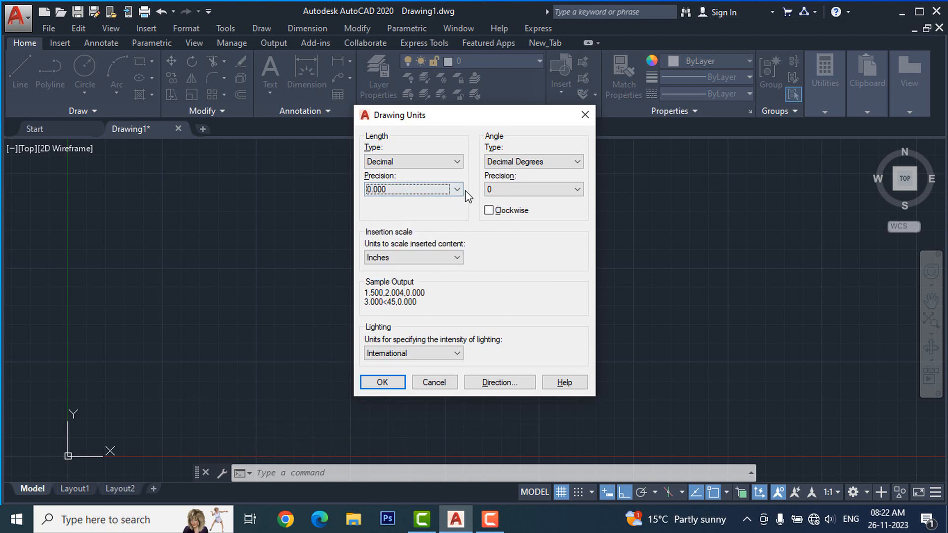
- Set the angle precision to 0.000 and the insertion scale to Millimeters, and apply the drawing units
left_click(513, 187)
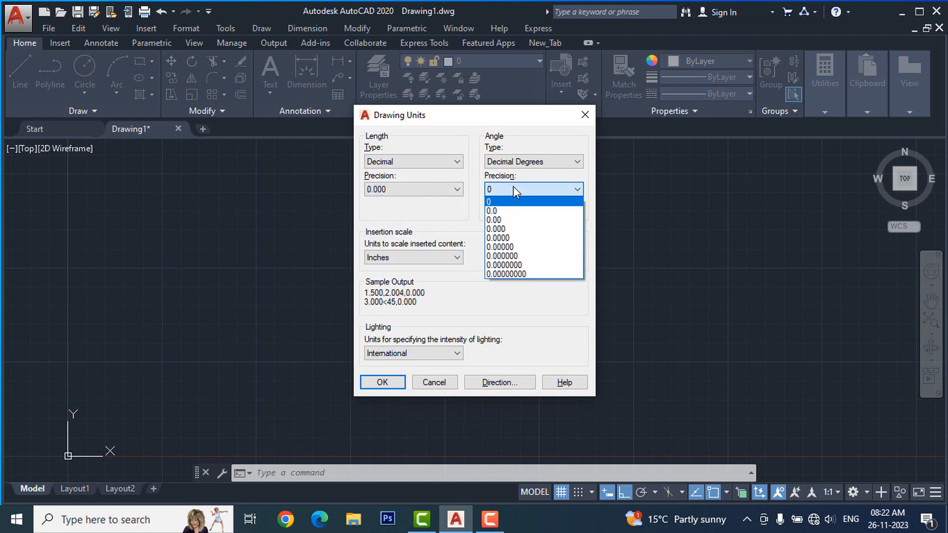
left_click(503, 230)
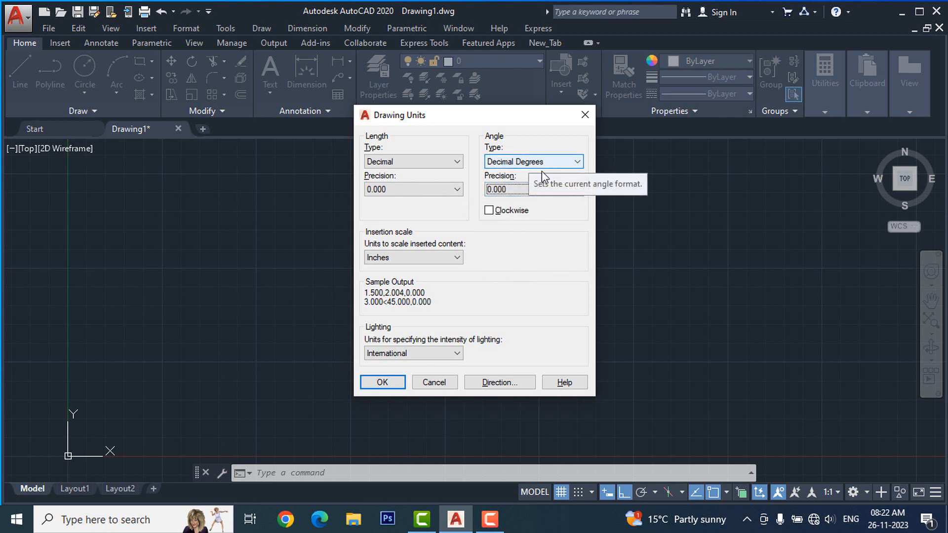
left_click(437, 258)
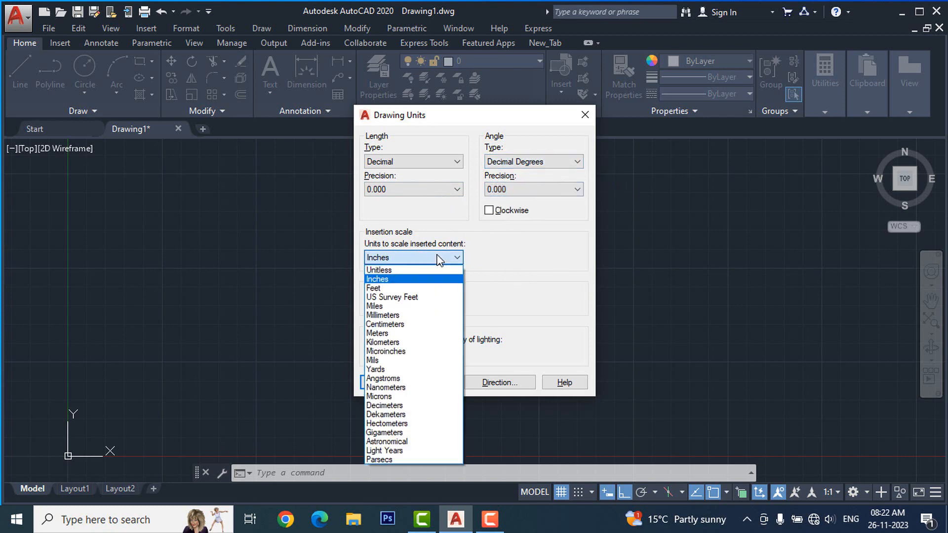
left_click(385, 316)
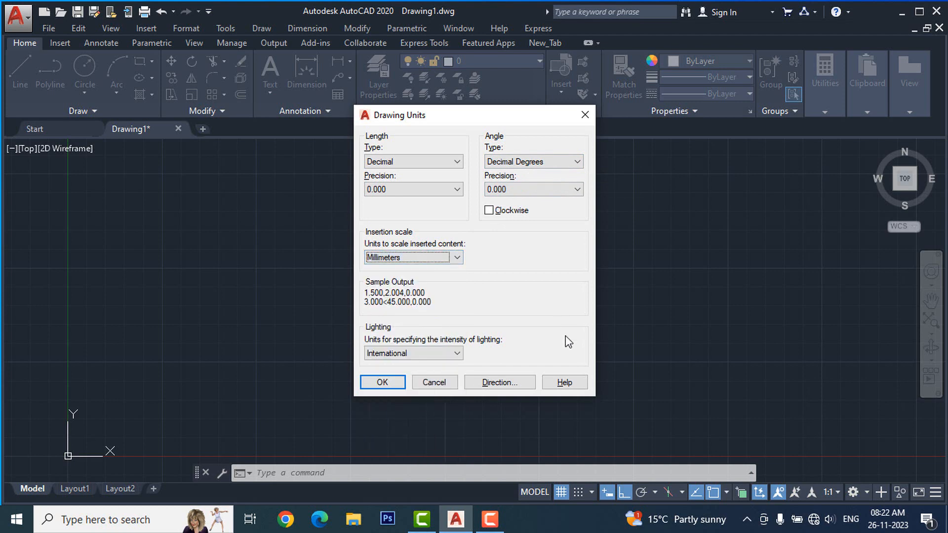
left_click(387, 383)
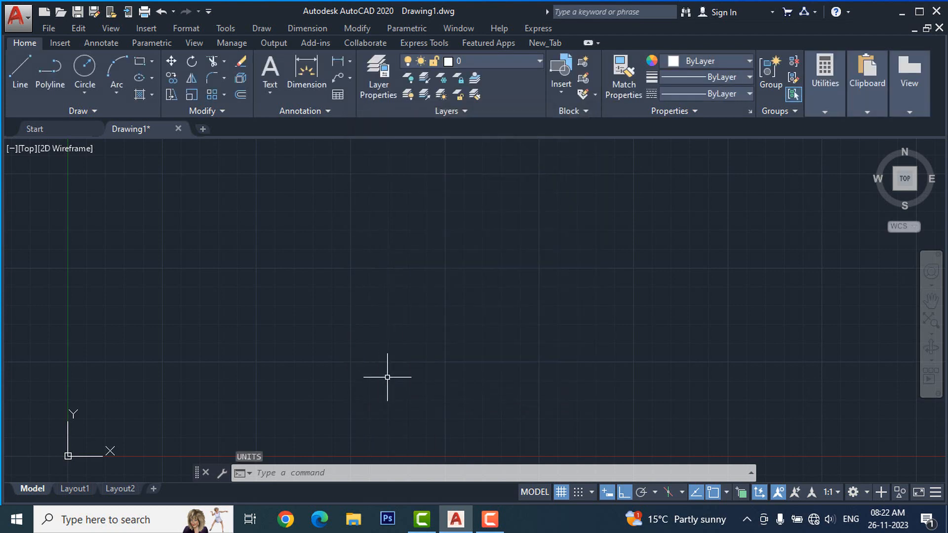
- Draw a horizontal line 10 units long across the empty drawing area
type("l")
key("Return")
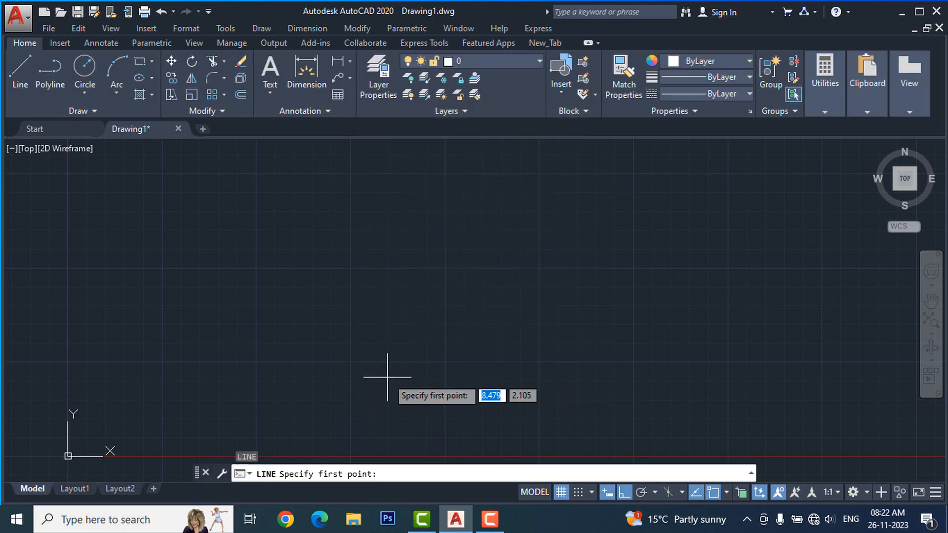
left_click(239, 263)
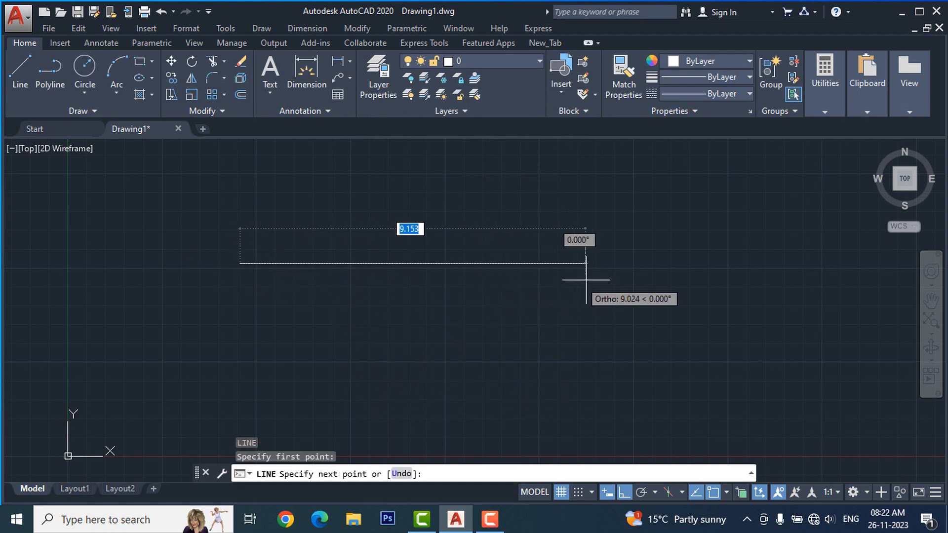
type("10")
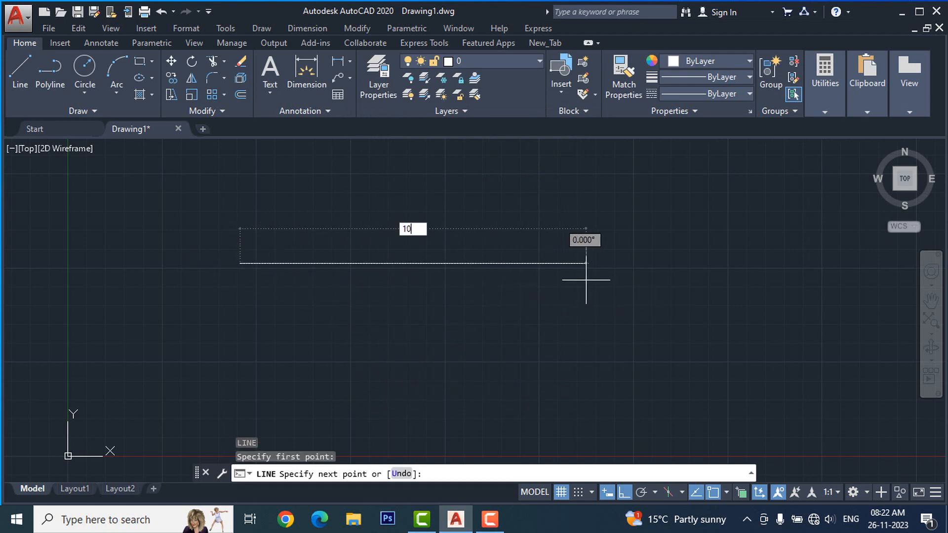
key("Return")
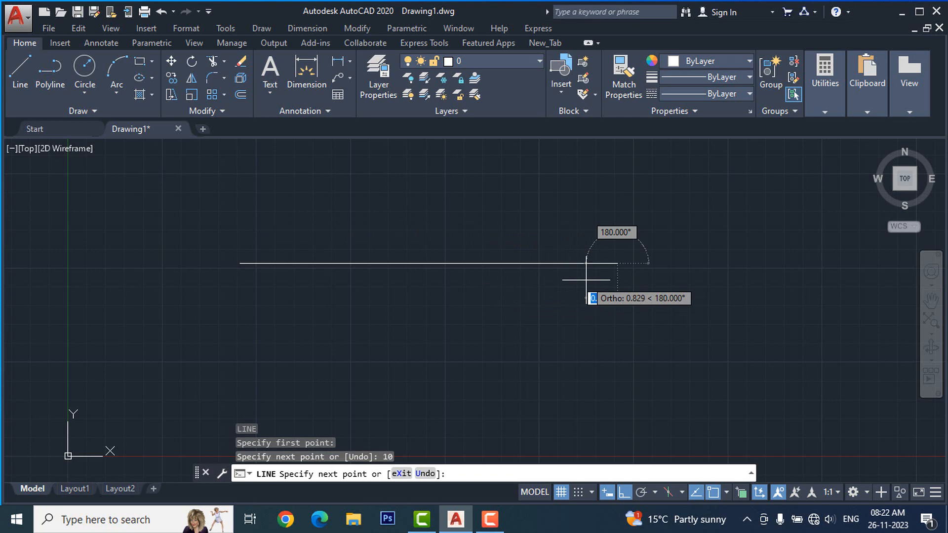
key("Escape")
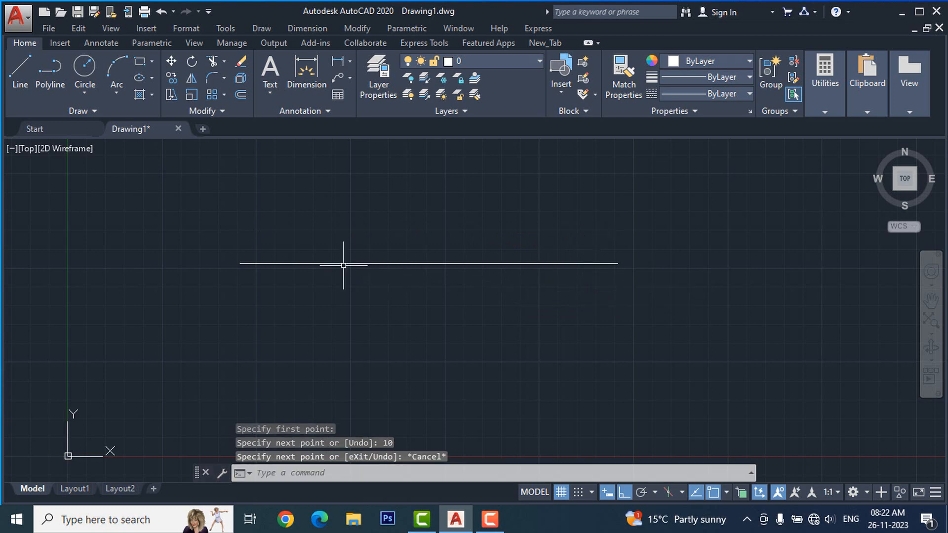
- Dimension the new line's length with the dimension line placed above it, and inspect the dimension text up close
left_click(306, 71)
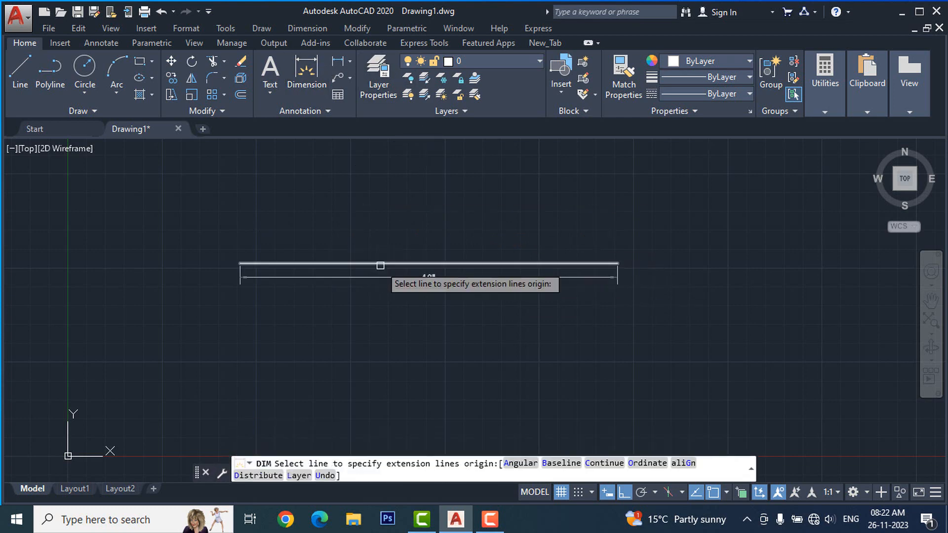
left_click(380, 263)
left_click(425, 225)
scroll(429, 233, "up", 4)
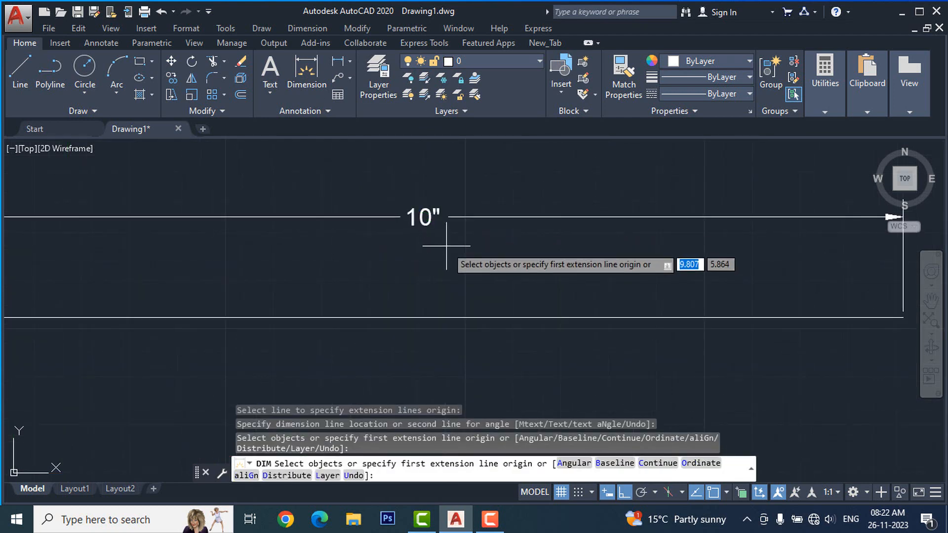
scroll(442, 289, "down", 4)
key("Escape")
key("Escape")
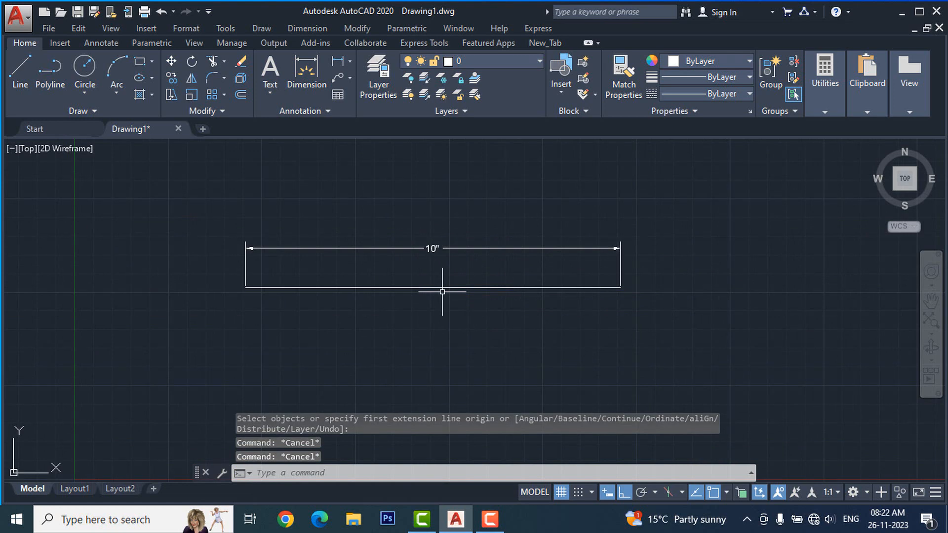
- Set the Standard dimension style's linear units to Decimal with a precision of 0.000, and make the style current
type("D")
key("Return")
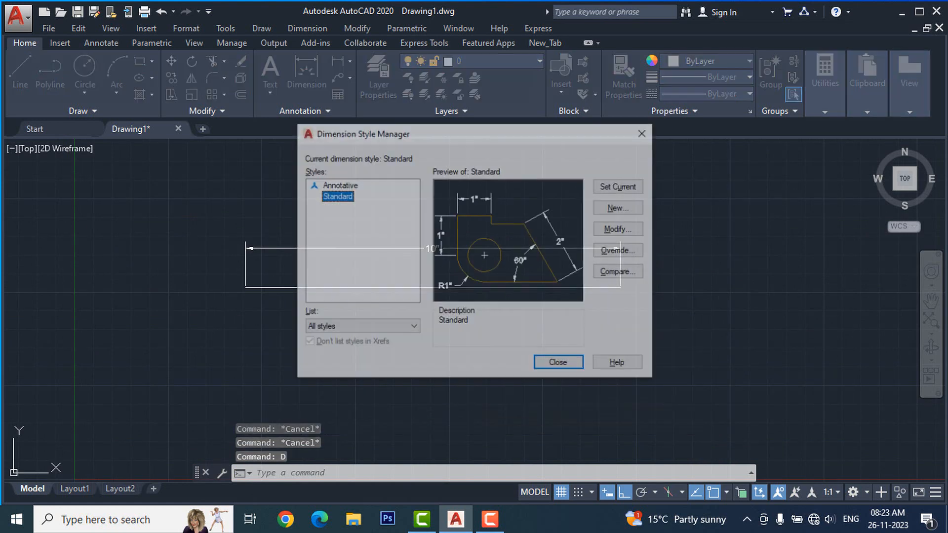
left_click(623, 229)
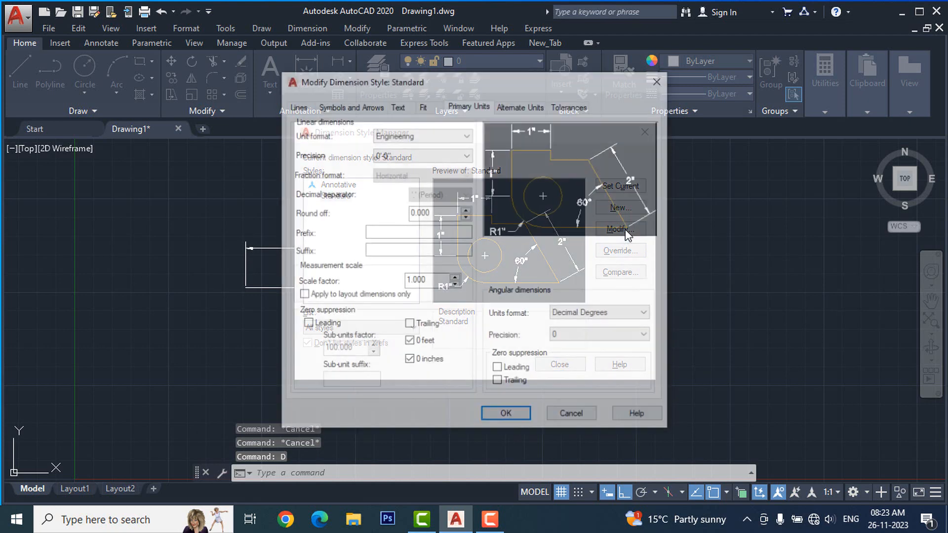
left_click(440, 138)
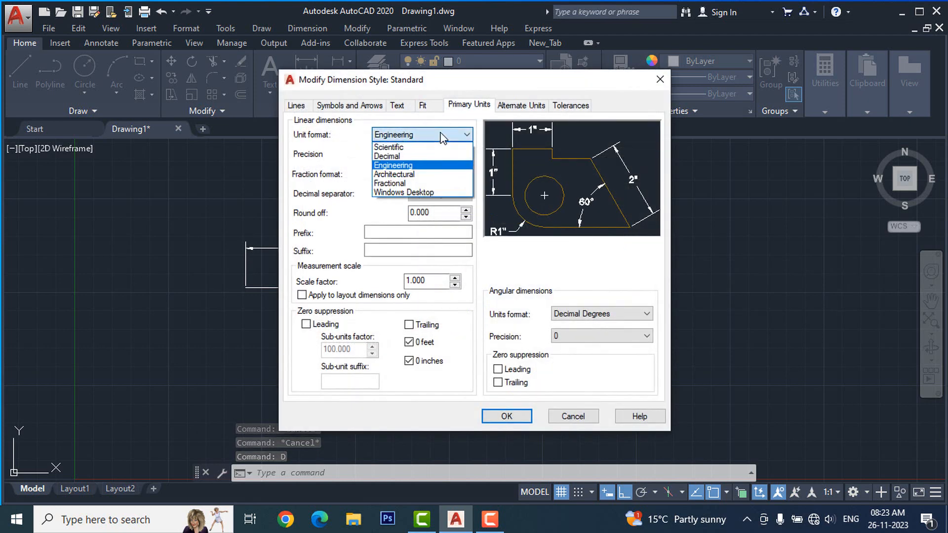
left_click(419, 156)
left_click(419, 156)
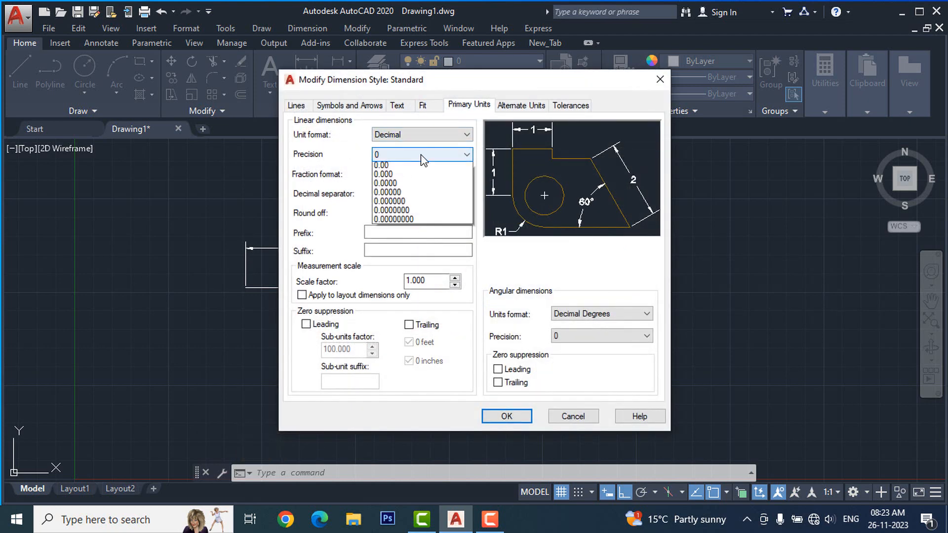
left_click(392, 195)
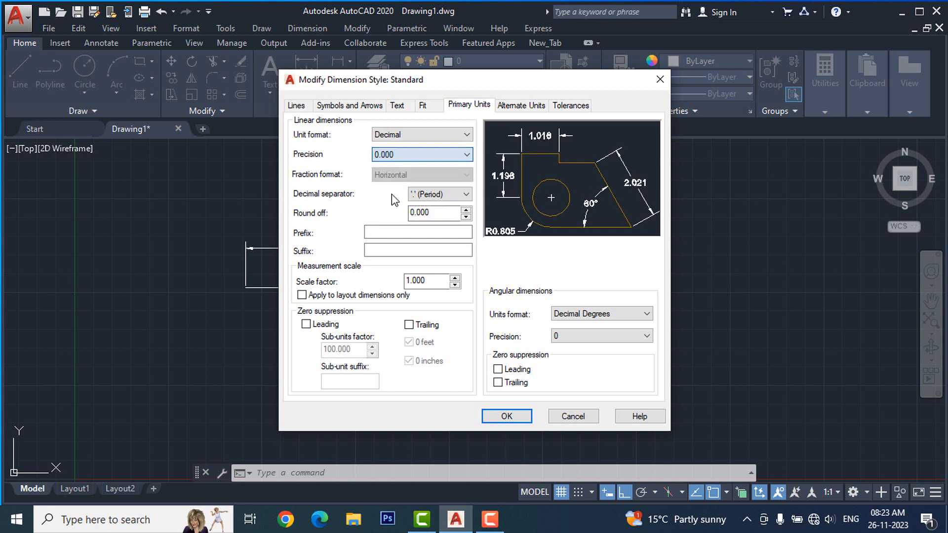
left_click(505, 417)
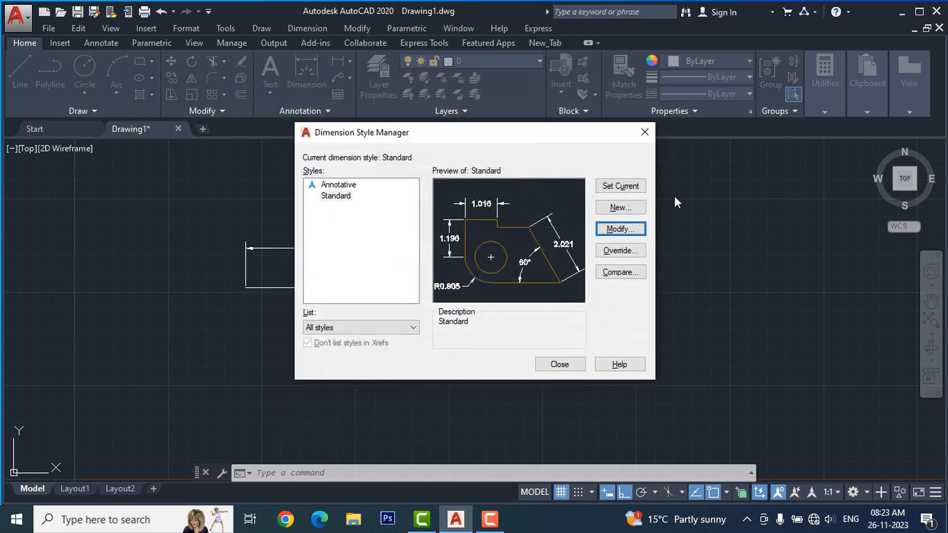
left_click(630, 187)
left_click(560, 364)
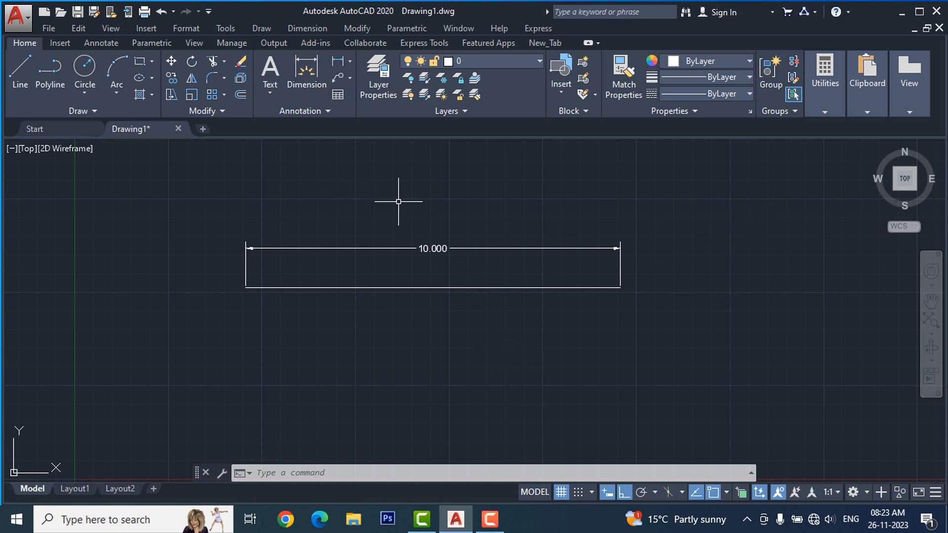
key("Escape")
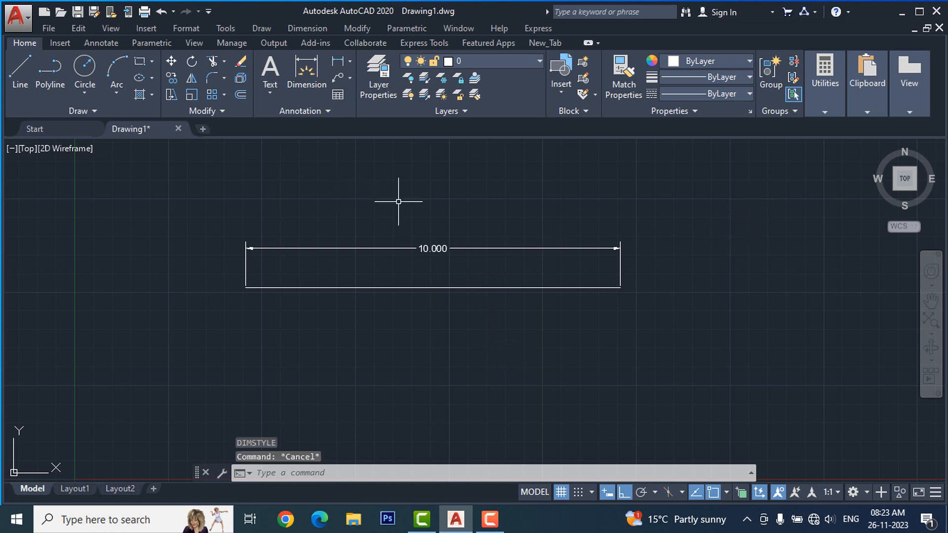
- Change the drawing's length units to Engineering with a precision of 0'-0"
type("UN")
key("Return")
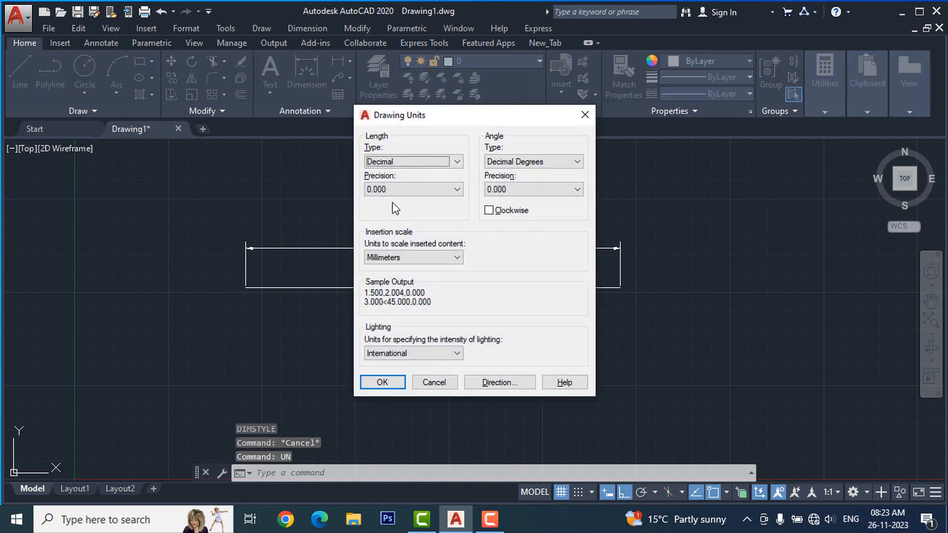
left_click(458, 162)
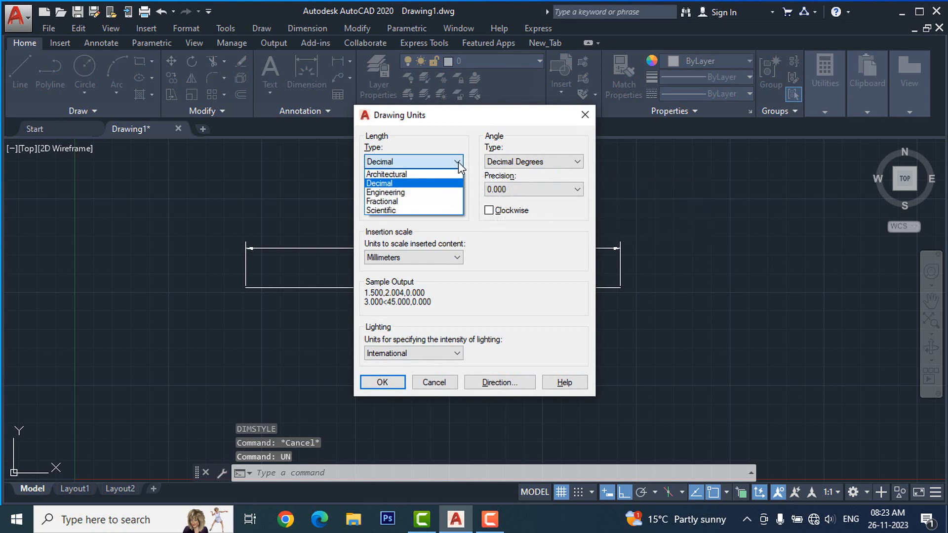
left_click(406, 193)
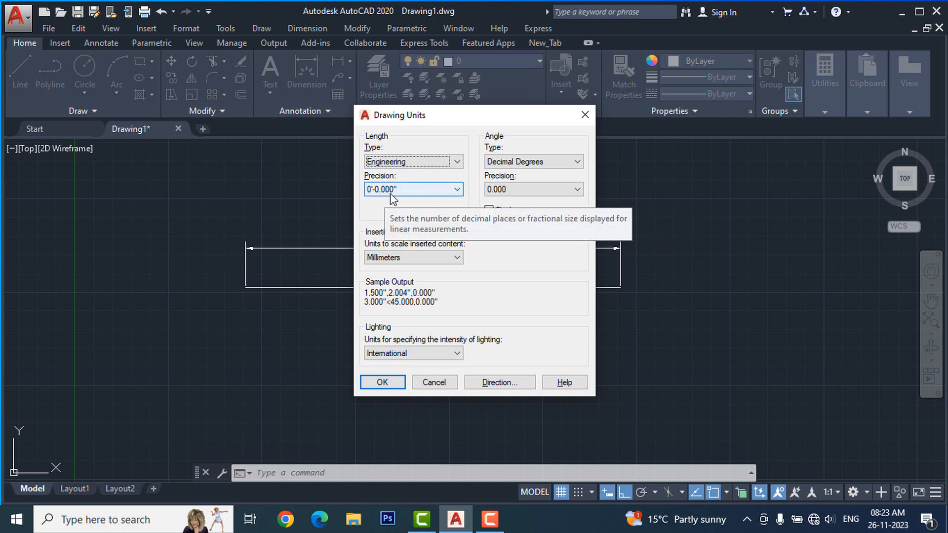
left_click(425, 192)
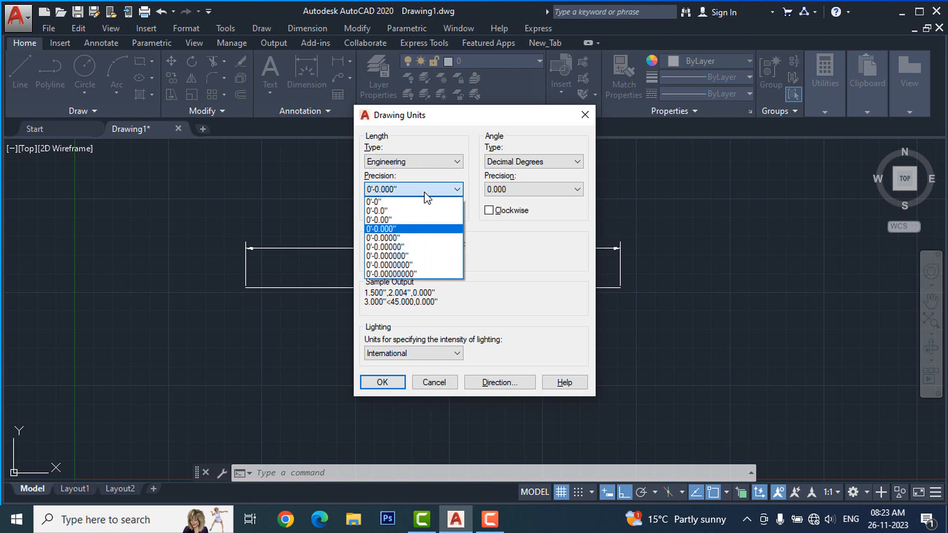
left_click(381, 202)
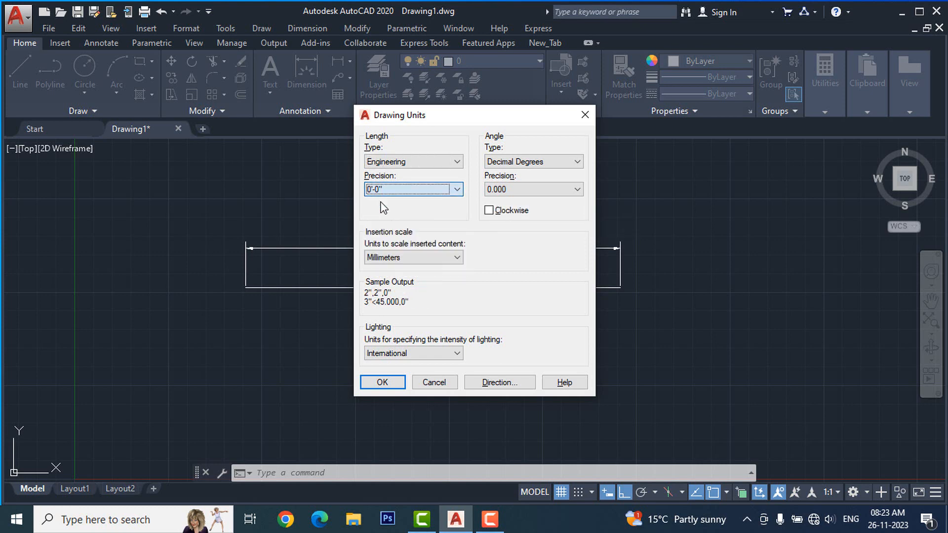
- Set the angle precision to 0 and the insertion scale to Inches, and apply the drawing units
left_click(539, 194)
left_click(506, 202)
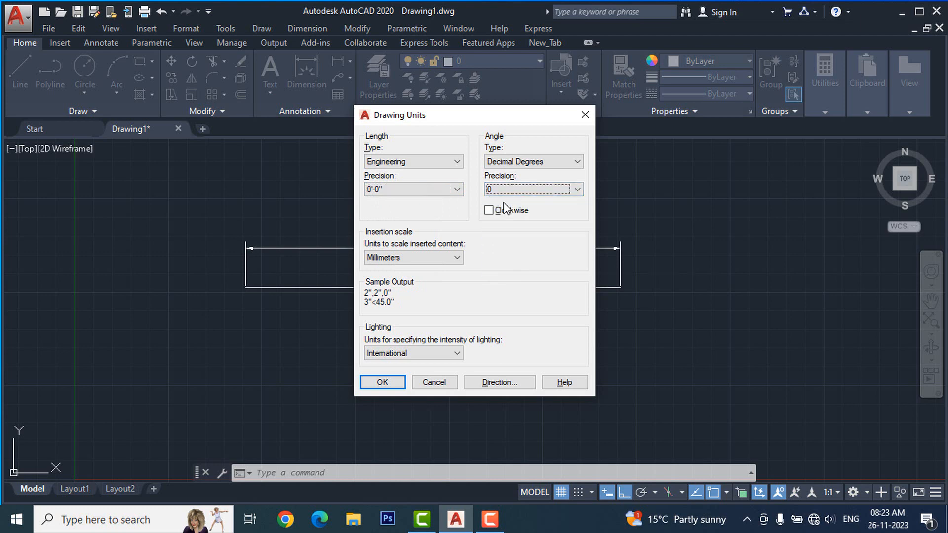
left_click(547, 161)
left_click(546, 160)
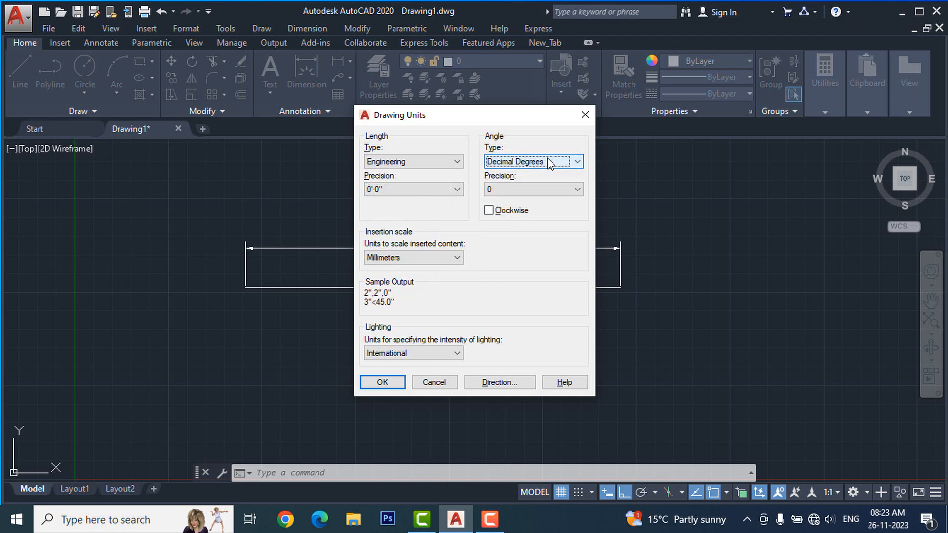
left_click(437, 261)
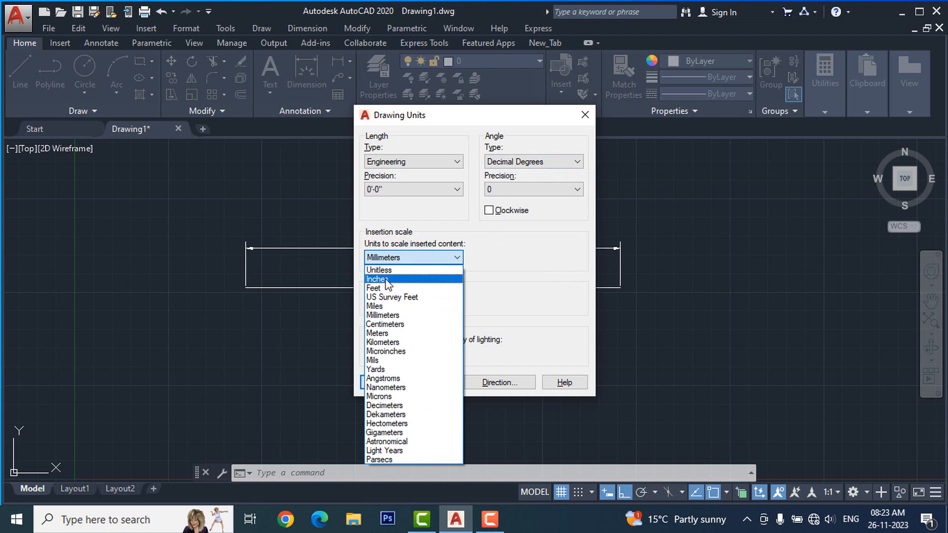
left_click(387, 280)
left_click(392, 383)
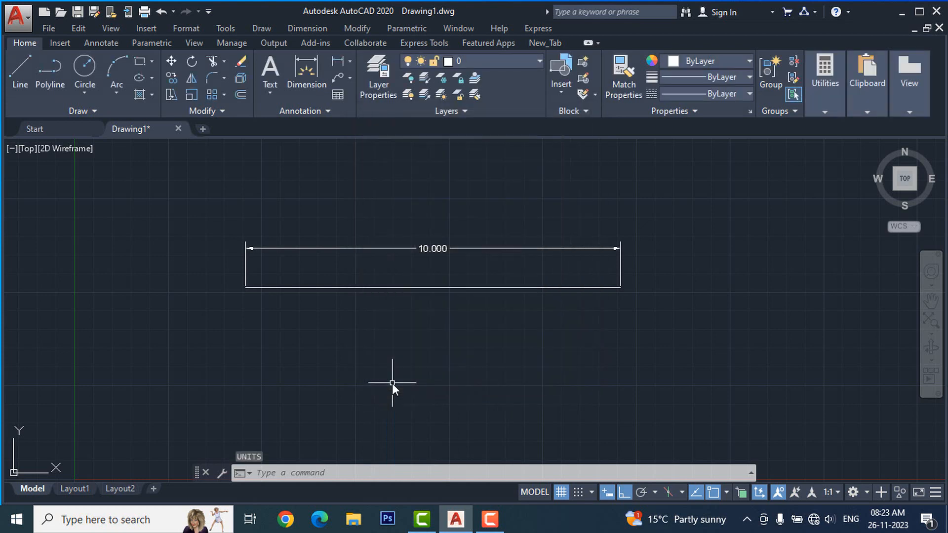
- Delete the existing line with its dimension, and draw a new horizontal line 1' long in the drawing area
left_click(174, 326)
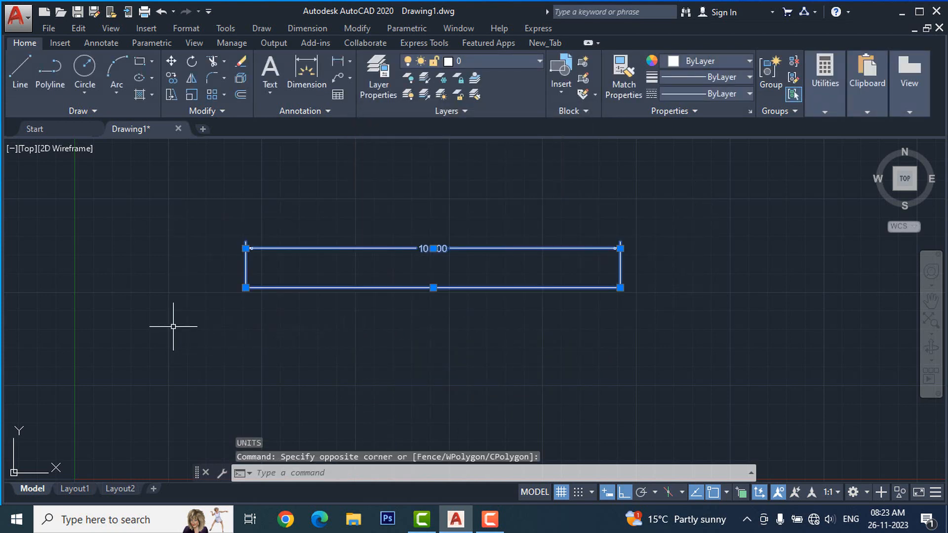
key("Delete")
type("l")
key("Return")
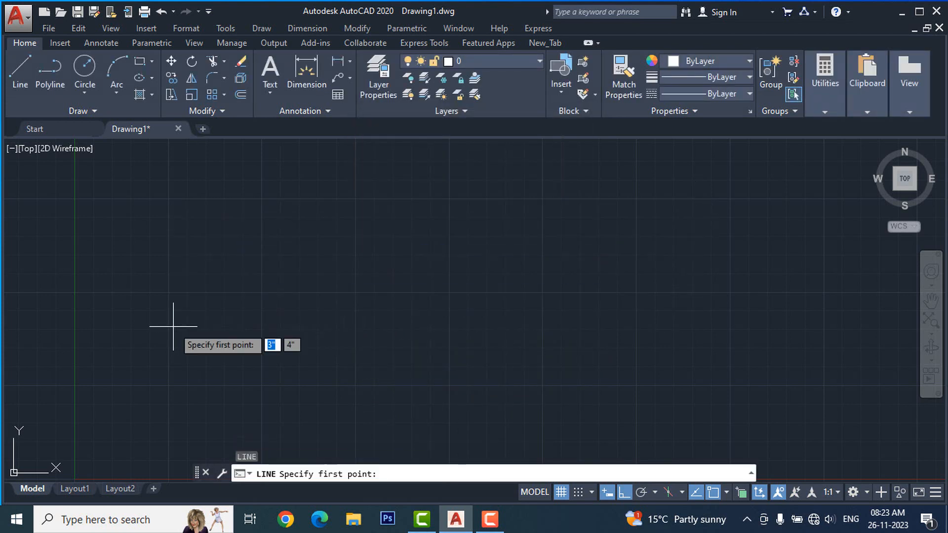
left_click(186, 276)
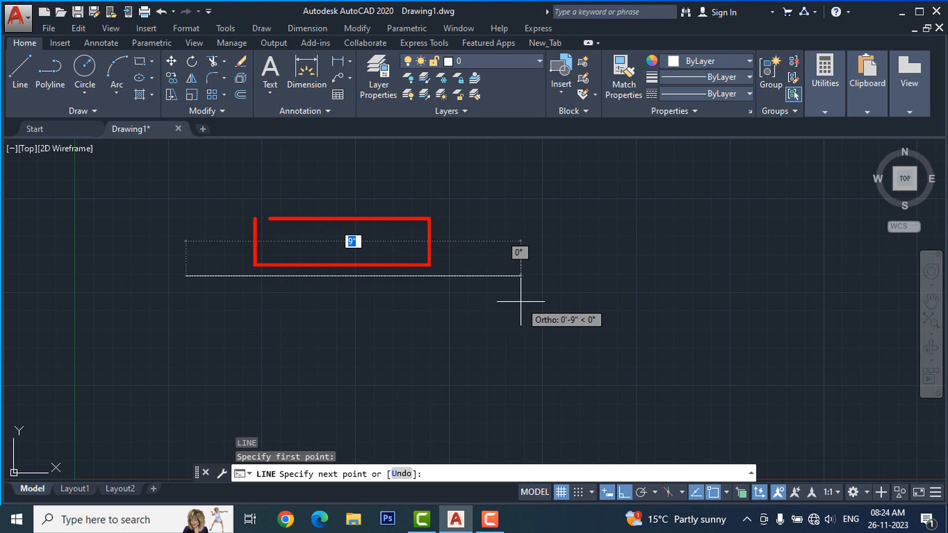
type("1")
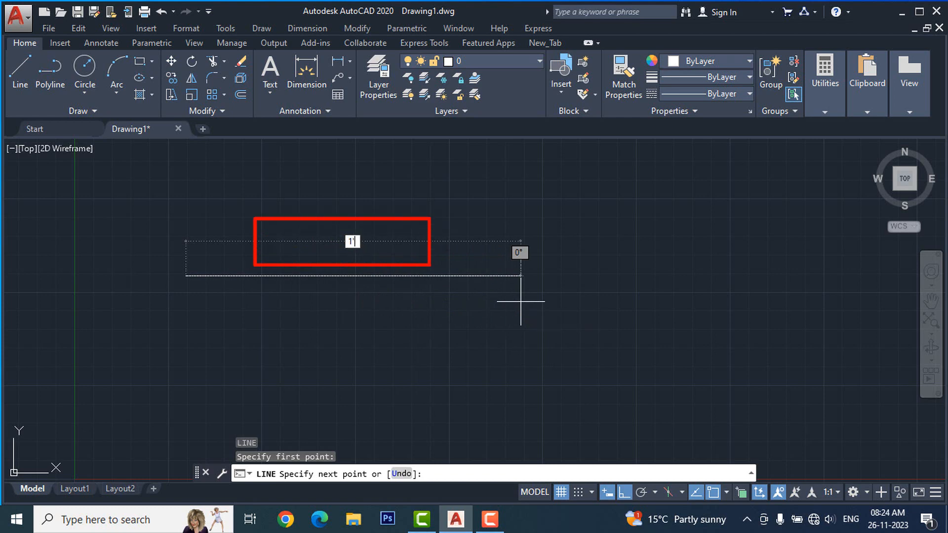
key("Return")
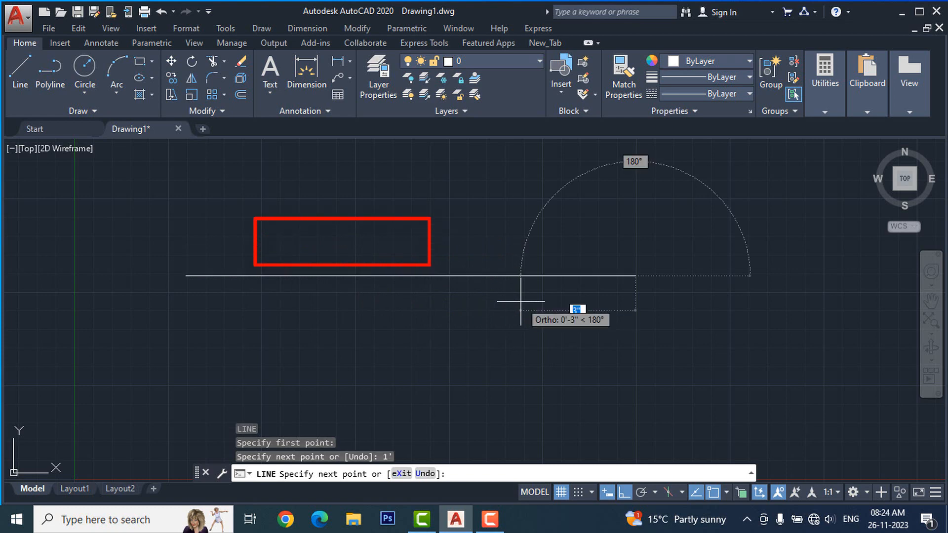
key("Escape")
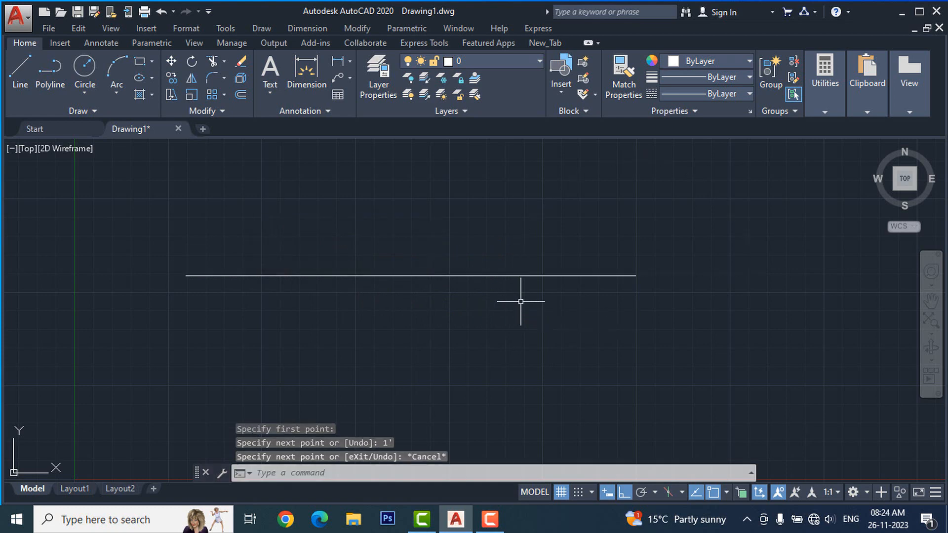
- Dimension the new line's length with the dimension line placed above it
left_click(310, 68)
left_click(388, 275)
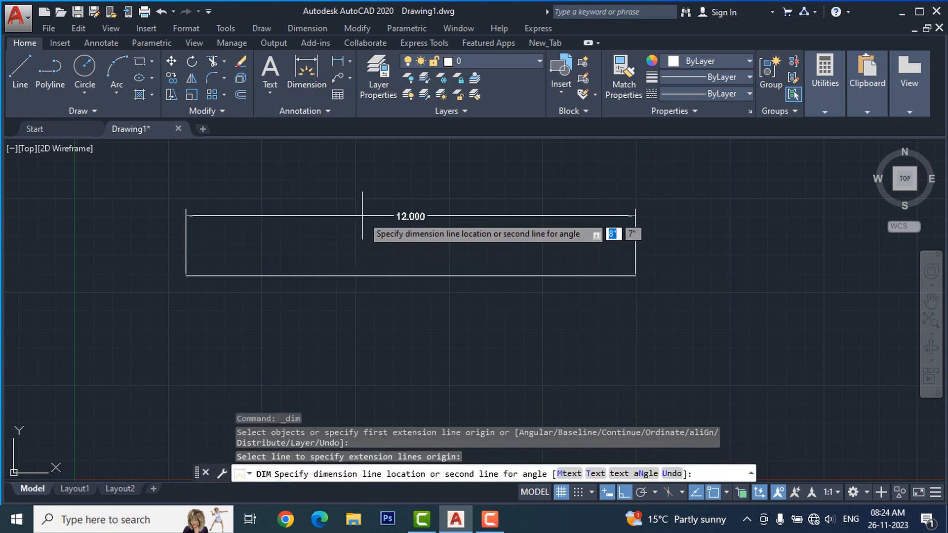
left_click(390, 210)
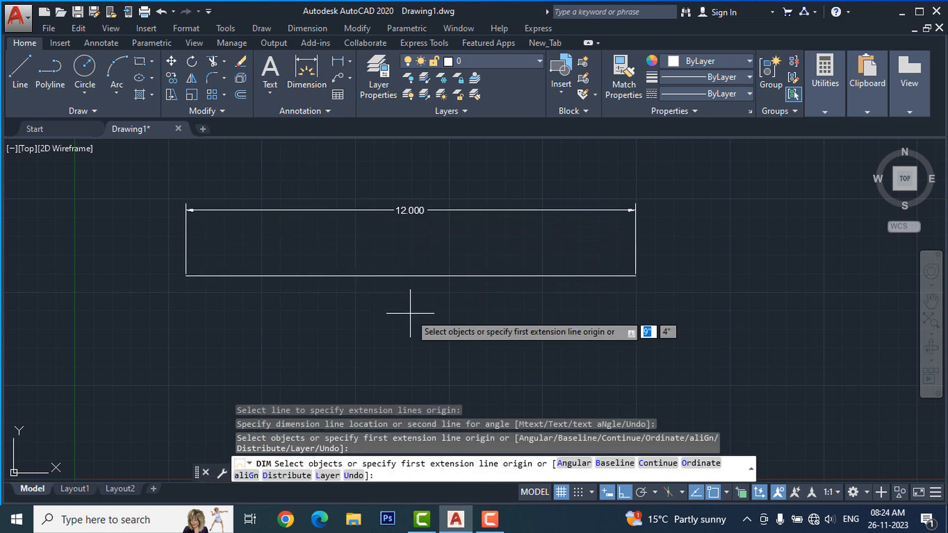
key("Return")
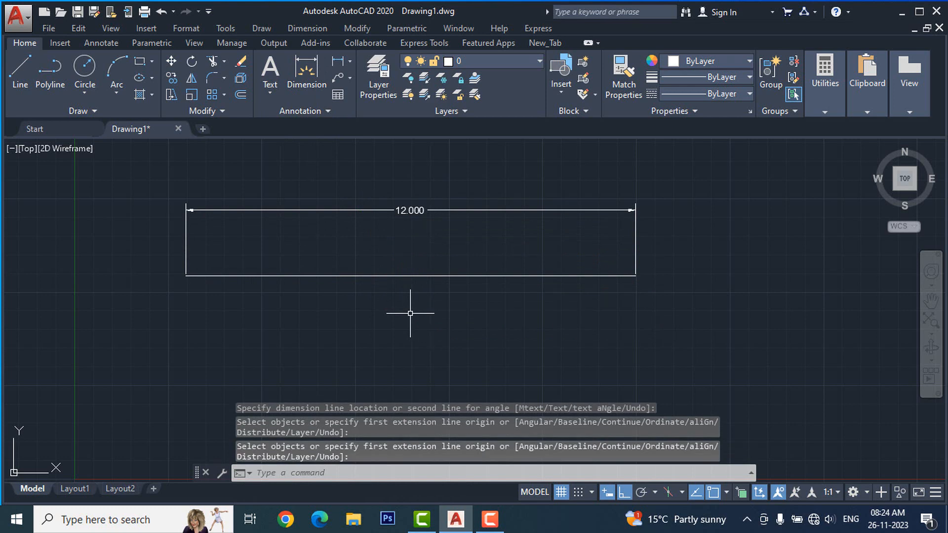
- Set the Standard dimension style's linear units to Engineering with precision 0'-0", make it current, and inspect the line's dimension text
type("D")
key("Return")
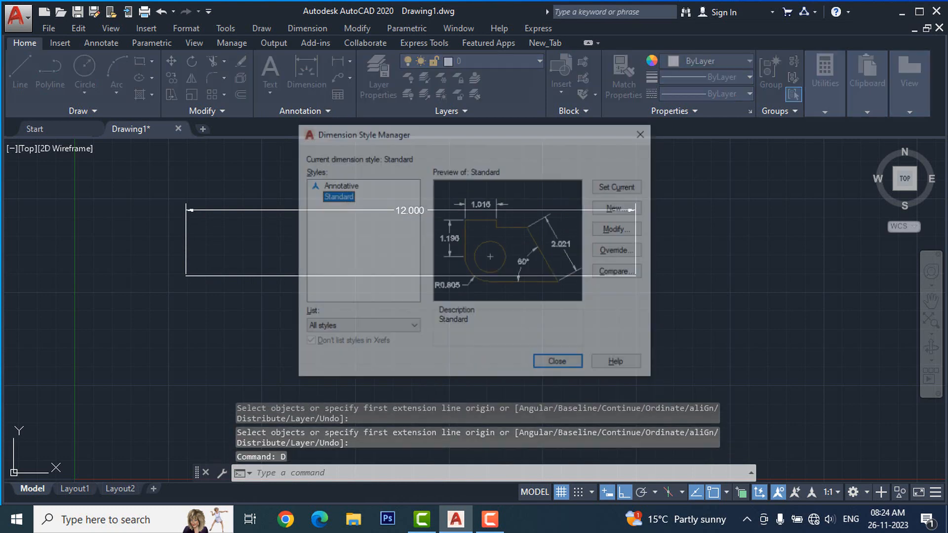
left_click(636, 229)
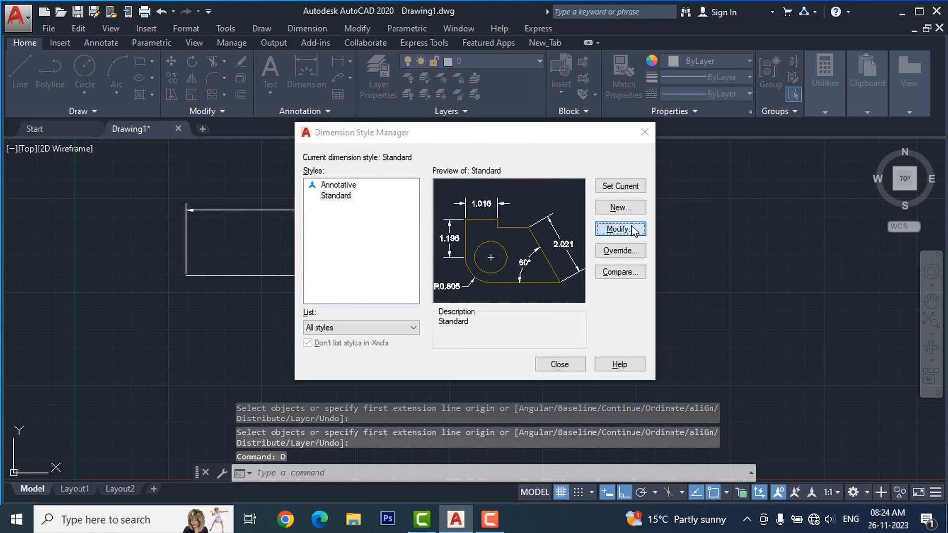
left_click(421, 135)
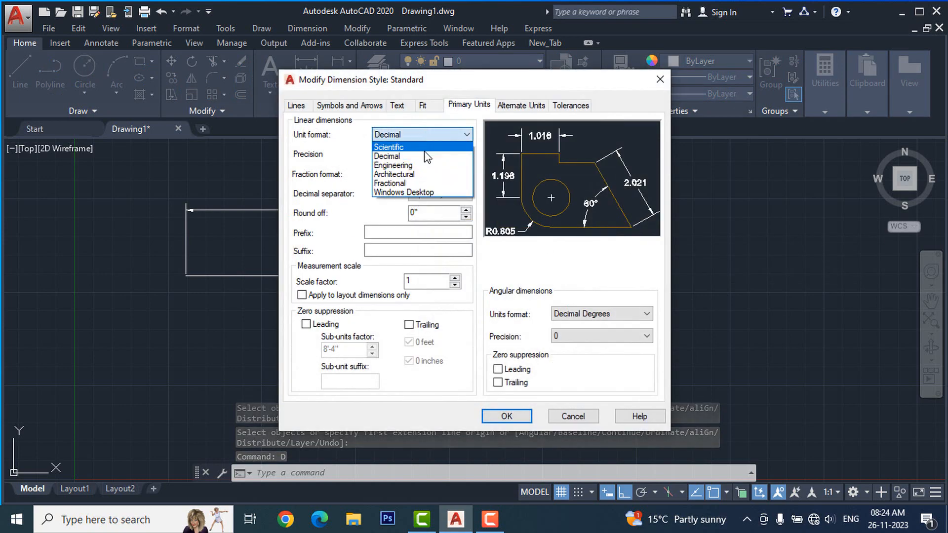
left_click(413, 166)
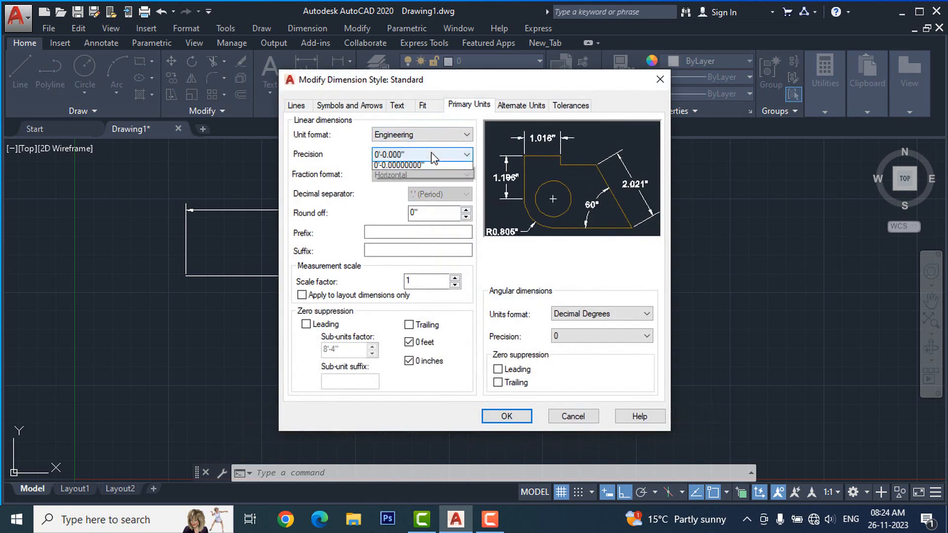
left_click(431, 154)
left_click(394, 167)
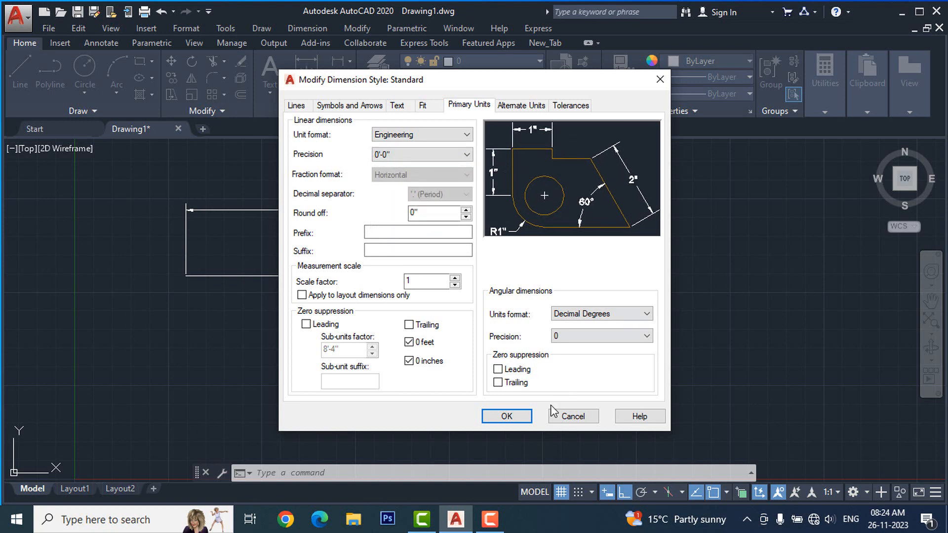
left_click(507, 416)
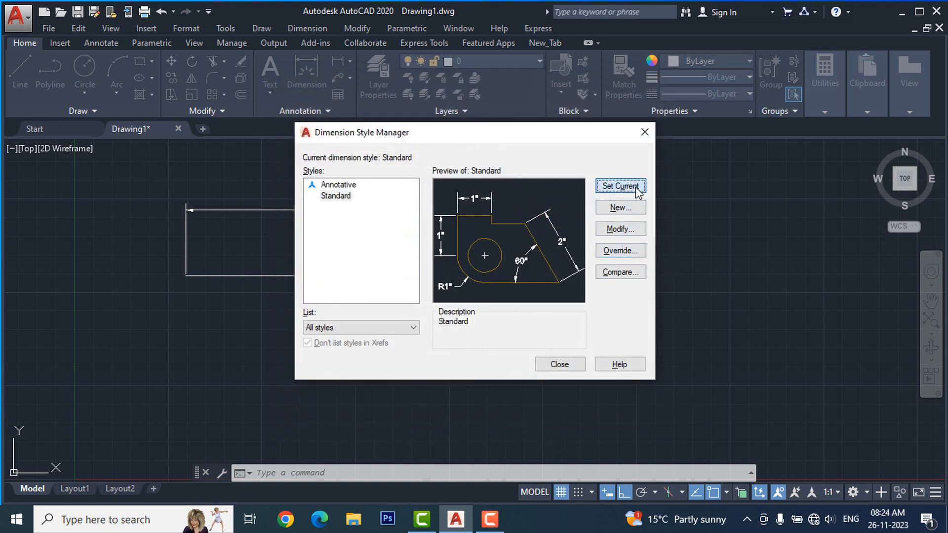
left_click(561, 364)
scroll(385, 197, "up", 4)
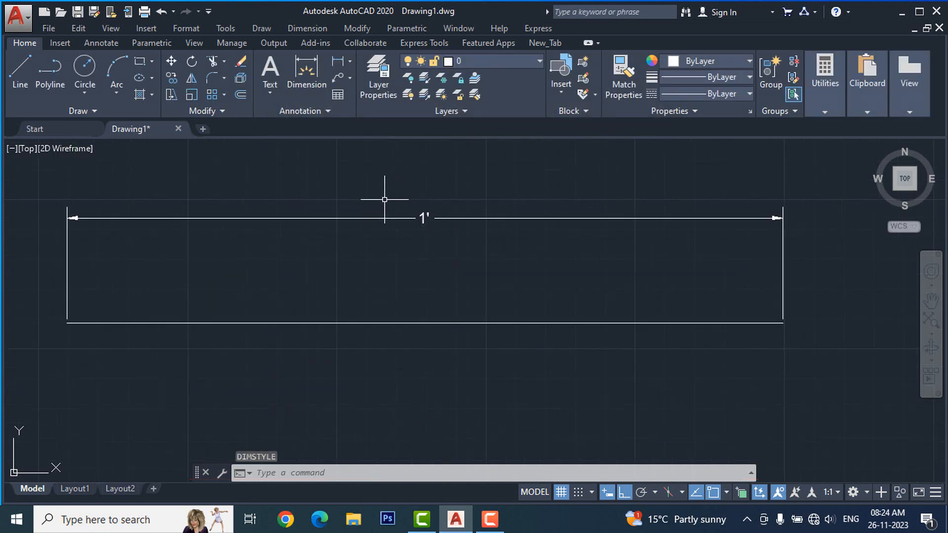
scroll(435, 252, "down", 4)
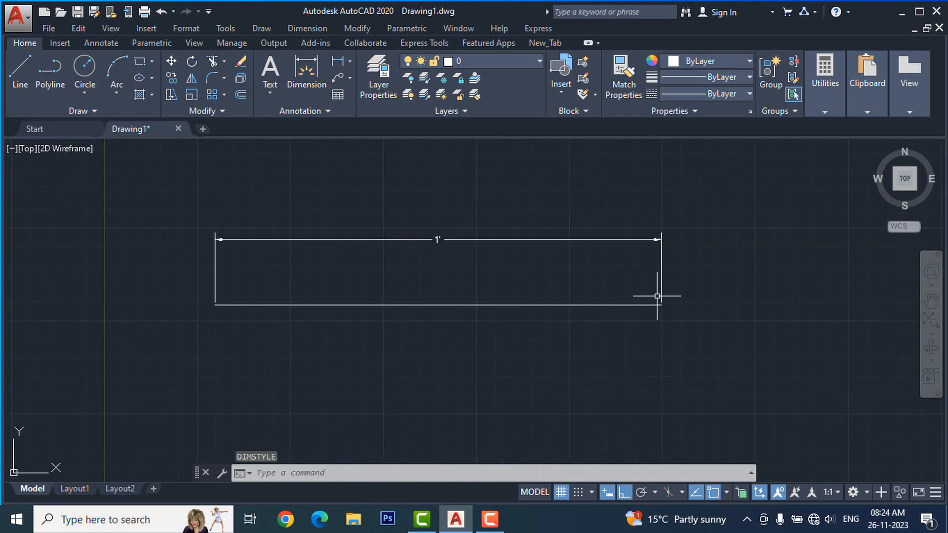